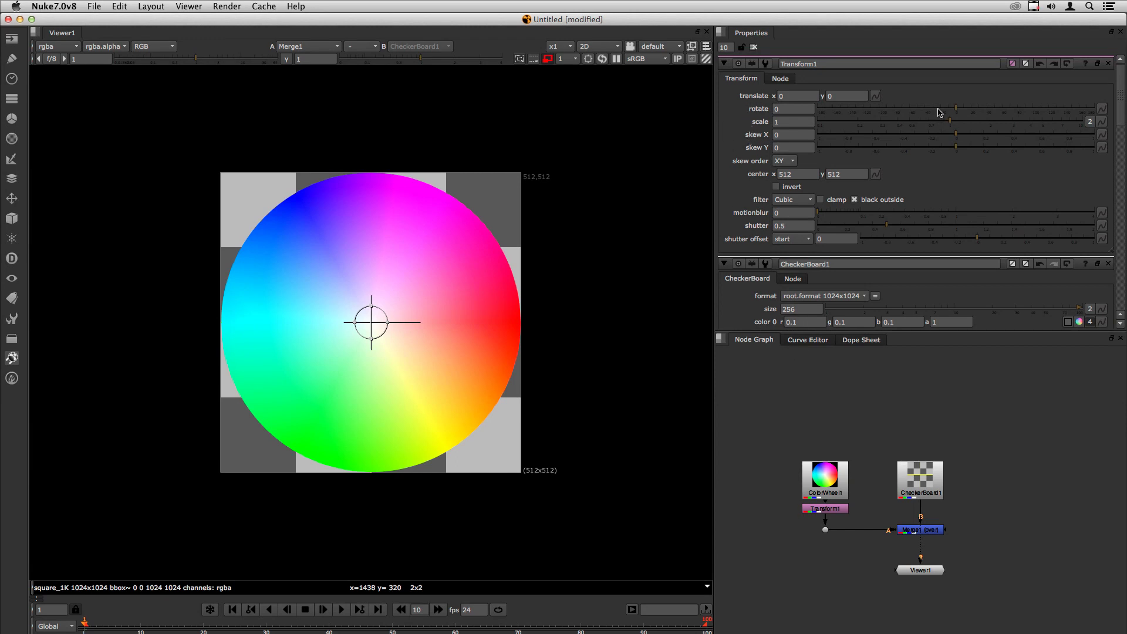
# Step: Try a rotation of 66 and a scale of 0.93 on Transform1, resetting both to their defaults
pyautogui.moveTo(939, 112); pyautogui.dragTo(1006, 110)
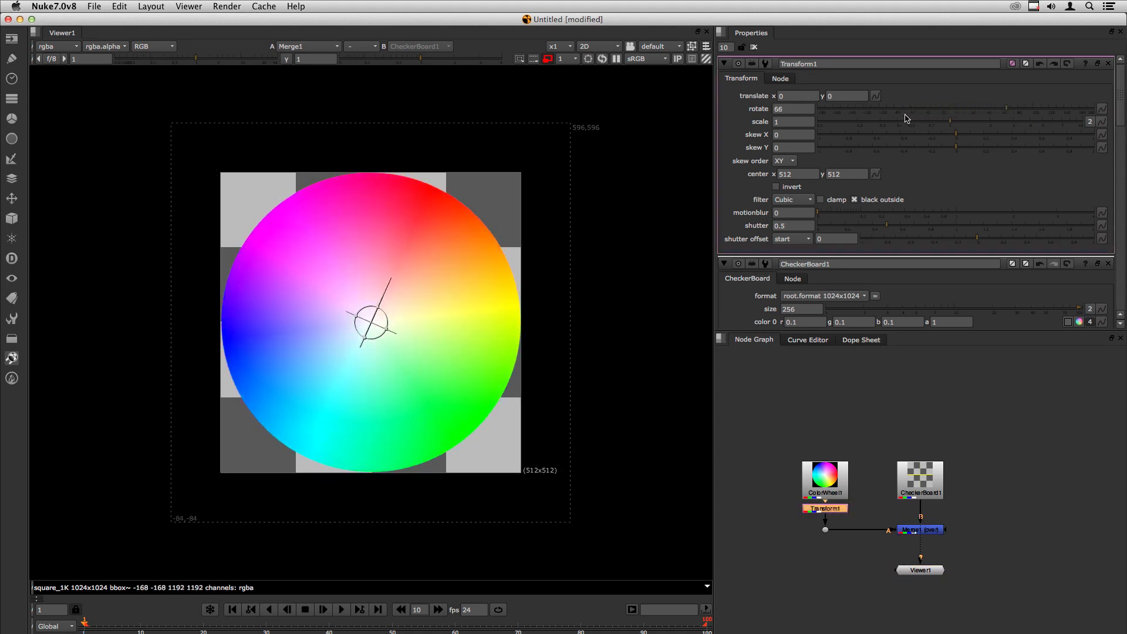
pyautogui.moveTo(892, 123); pyautogui.dragTo(948, 122)
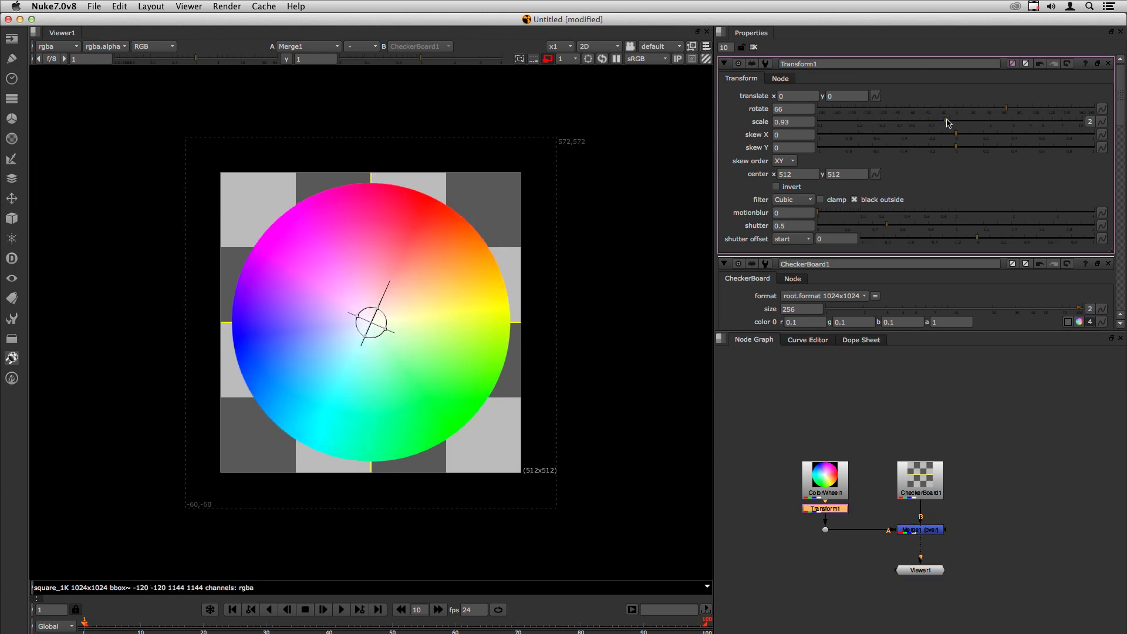
pyautogui.keyDown('ctrl'); pyautogui.click(935, 123); pyautogui.keyUp('ctrl')
pyautogui.keyDown('ctrl'); pyautogui.click(933, 110); pyautogui.keyUp('ctrl')
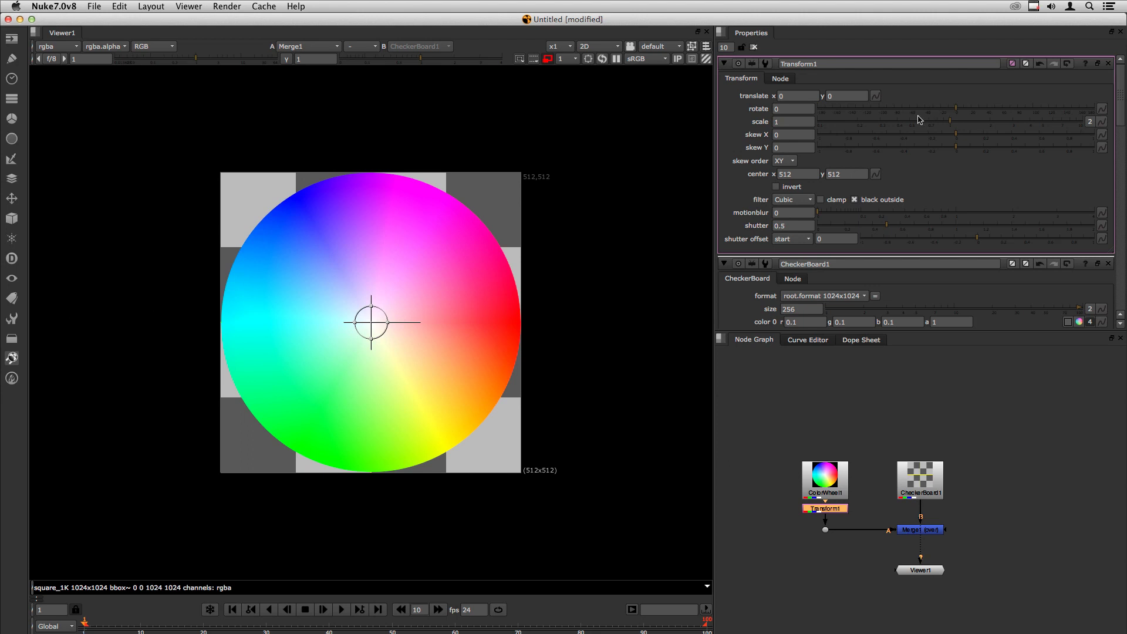
# Step: Move the colour wheel with its on-screen transform handle to a translation of about x 169, y 14
pyautogui.scroll(4, 321, 317)
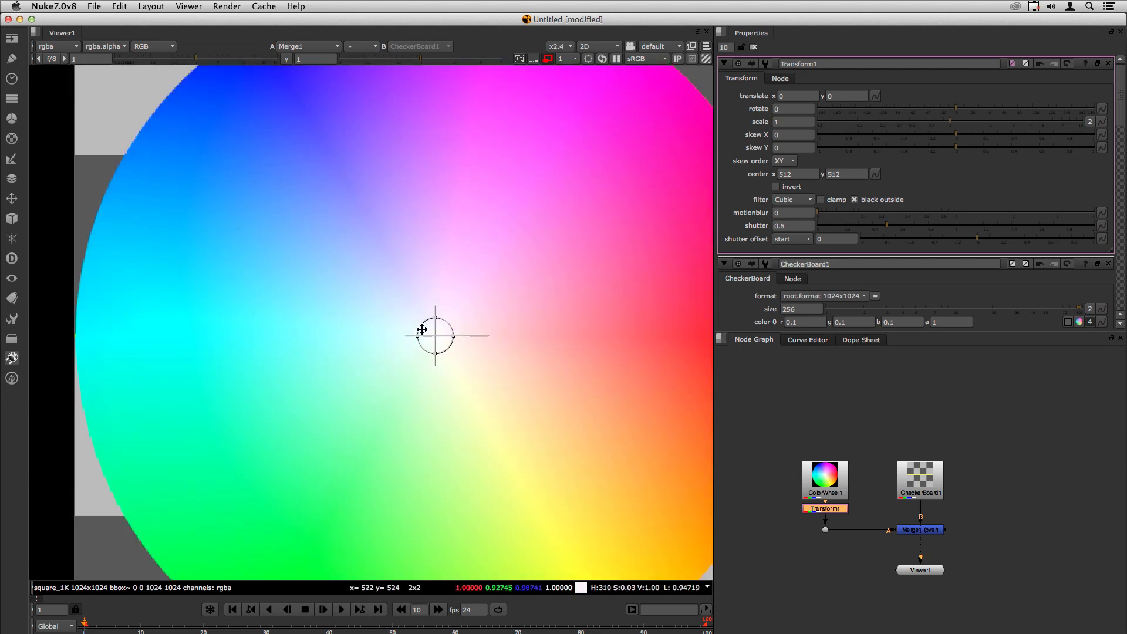
pyautogui.moveTo(442, 348); pyautogui.dragTo(380, 368, button='middle')
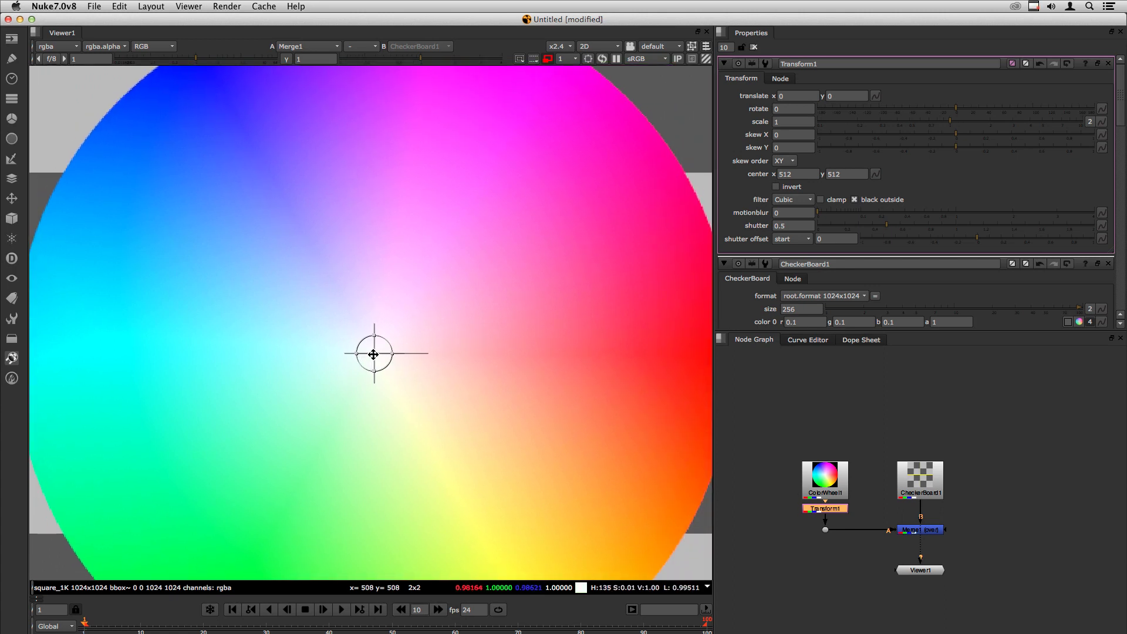
pyautogui.moveTo(376, 354); pyautogui.dragTo(433, 350)
pyautogui.scroll(-2, 373, 356)
pyautogui.scroll(-2, 373, 357)
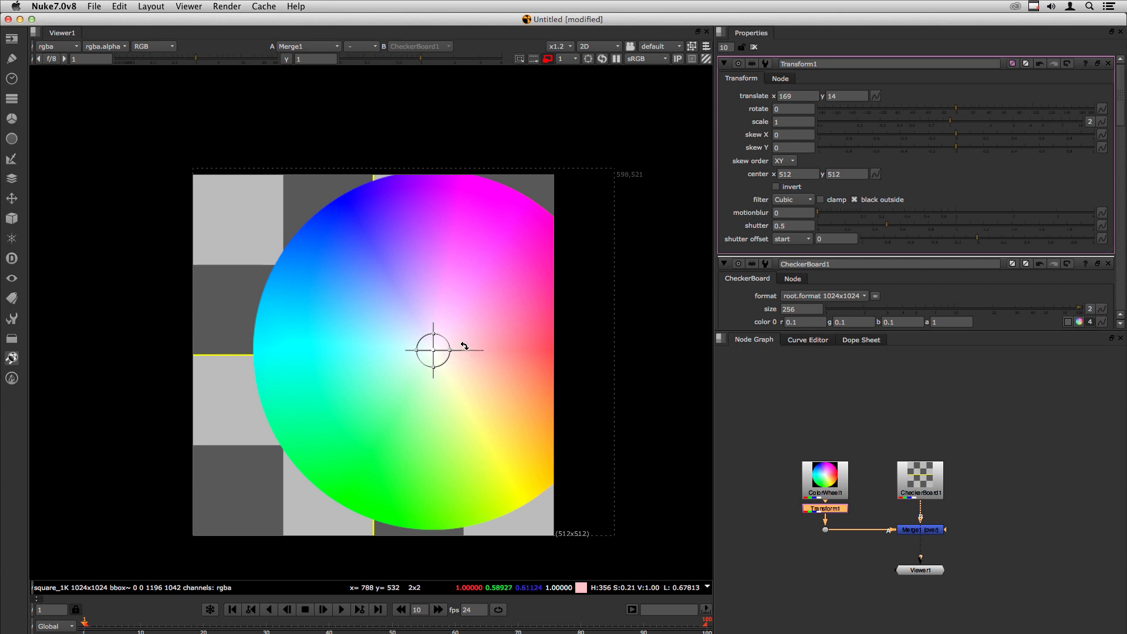
# Step: Try the colour wheel's on-screen rotation and scale handles, enlarging it uniformly to a scale of about 1.56
pyautogui.moveTo(476, 351)
pyautogui.mouseDown()
pyautogui.moveTo(446, 314)
pyautogui.moveTo(421, 312)
pyautogui.moveTo(435, 310)
pyautogui.moveTo(494, 355)
pyautogui.mouseUp()
pyautogui.moveTo(417, 334)
pyautogui.mouseDown()
pyautogui.moveTo(377, 320)
pyautogui.moveTo(417, 342)
pyautogui.mouseUp()
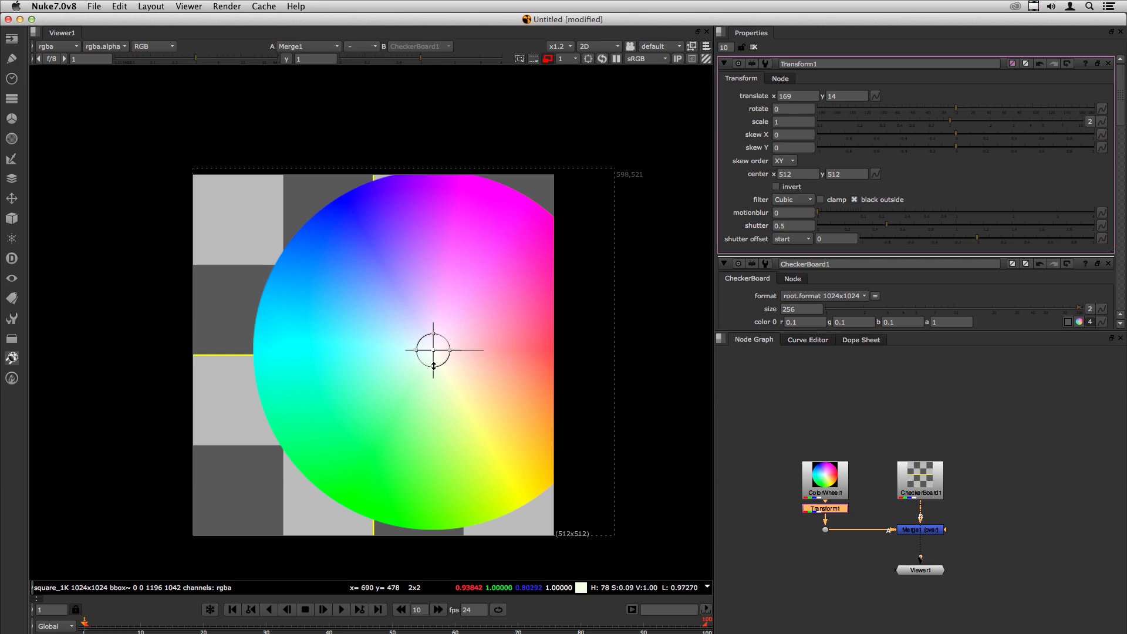
pyautogui.moveTo(416, 352); pyautogui.dragTo(429, 325)
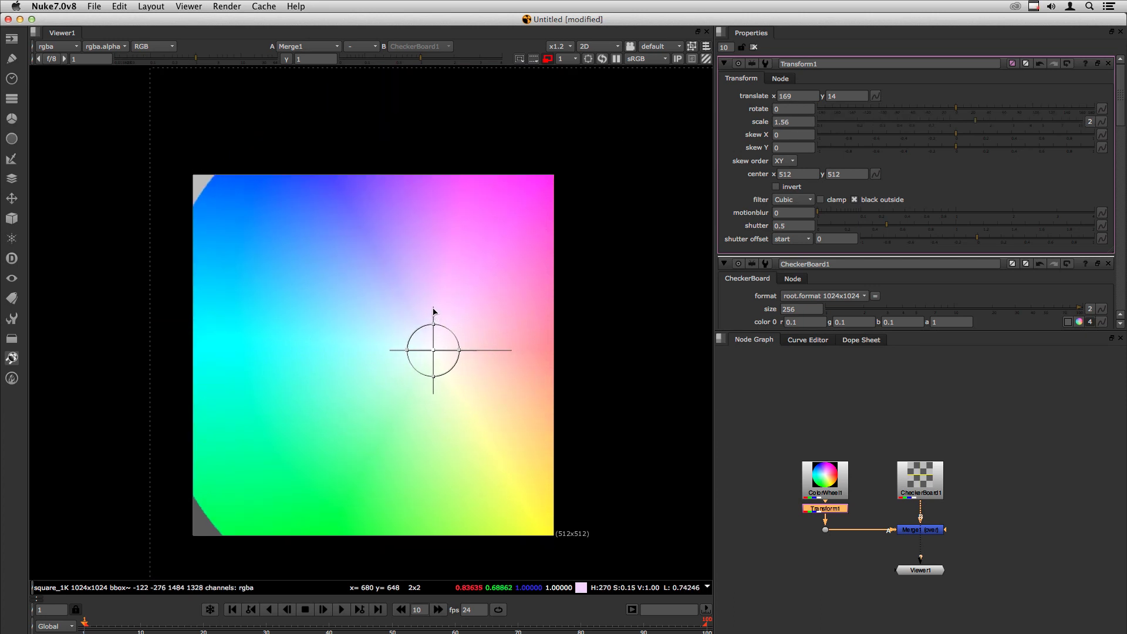
# Step: Try skewing the colour wheel about 0.1 in X and then in Y, undoing each skew
pyautogui.moveTo(434, 312); pyautogui.dragTo(456, 316)
pyautogui.hotkey('ctrl', 'z')
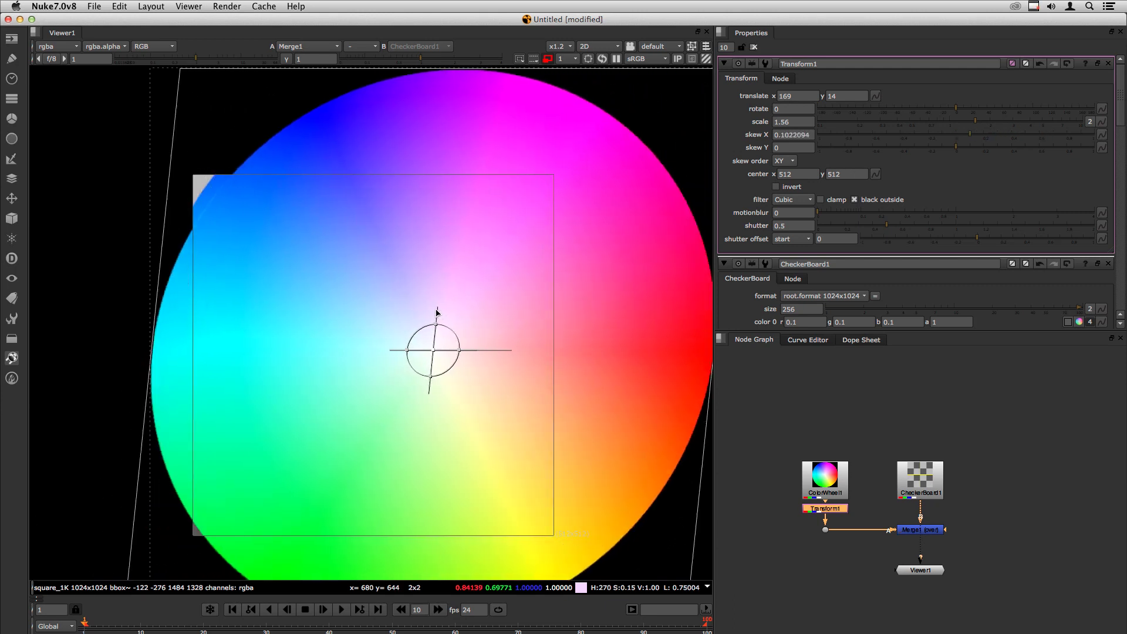
pyautogui.moveTo(394, 352); pyautogui.dragTo(399, 382)
pyautogui.hotkey('ctrl', 'z')
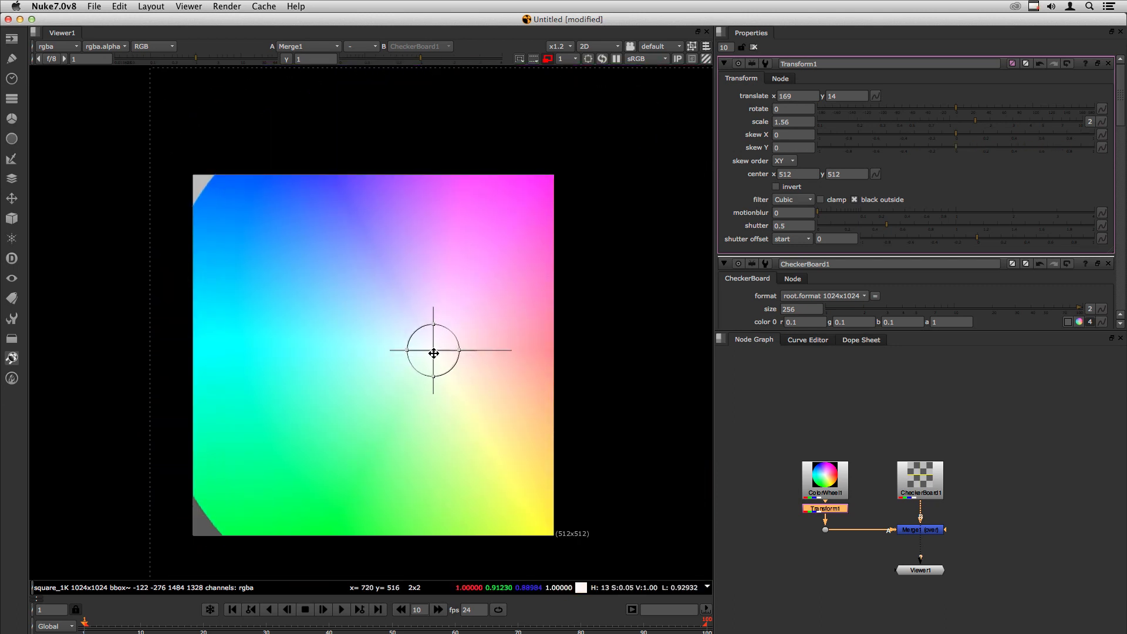
# Step: Scale the colour wheel to about 0.476 and move it straight up to a Y translation of 294
pyautogui.moveTo(449, 335); pyautogui.dragTo(439, 344)
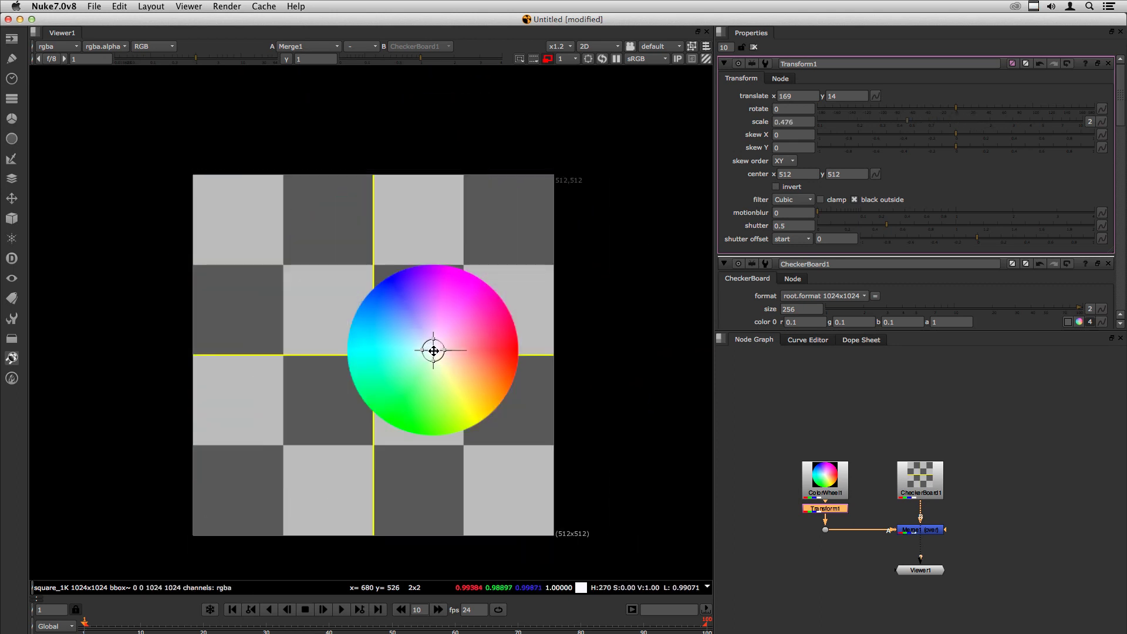
pyautogui.moveTo(433, 351); pyautogui.dragTo(422, 250)
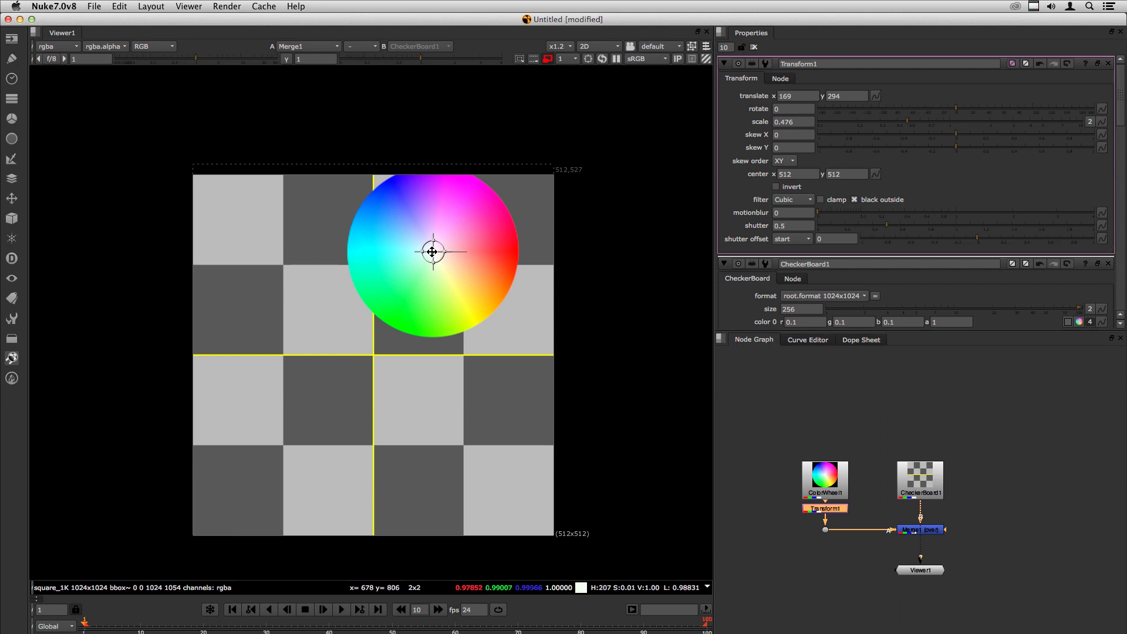
# Step: Move Transform1's pivot to about x -196, y -108, try rotating the wheel around it, and check the center values
pyautogui.keyDown('ctrl'); pyautogui.moveTo(433, 251); pyautogui.dragTo(316, 353); pyautogui.keyUp('ctrl')
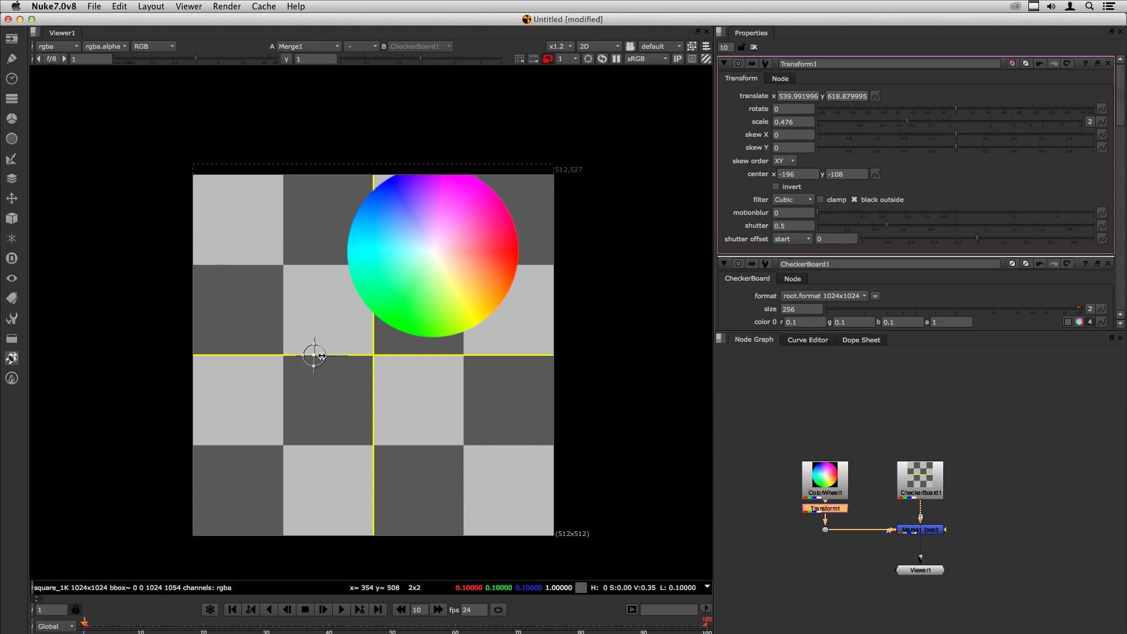
pyautogui.moveTo(321, 356); pyautogui.dragTo(397, 360)
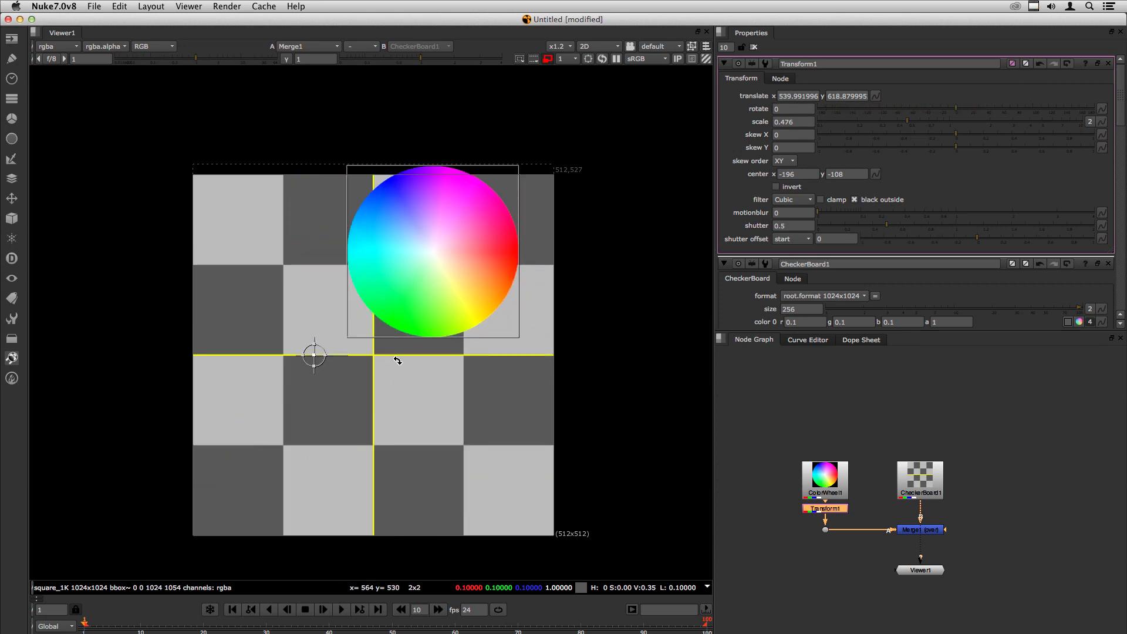
pyautogui.click(794, 174)
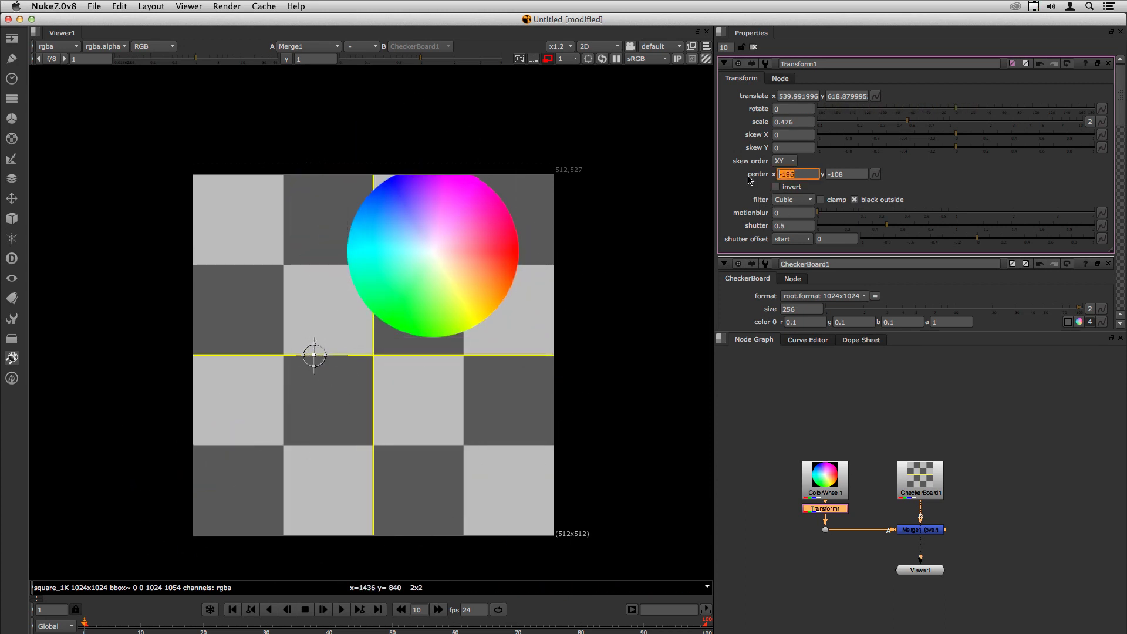
pyautogui.click(852, 171)
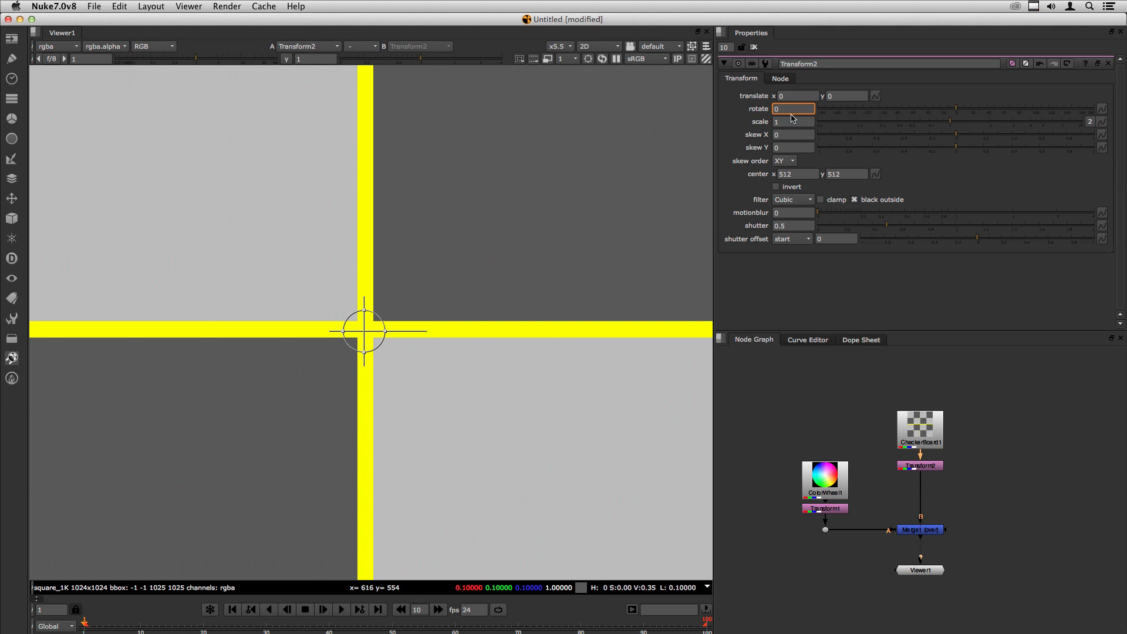
# Step: Rotate the checkerboard 45 degrees with Transform2 and examine the pixels where the yellow lines cross
pyautogui.write('45')
pyautogui.press('Return')
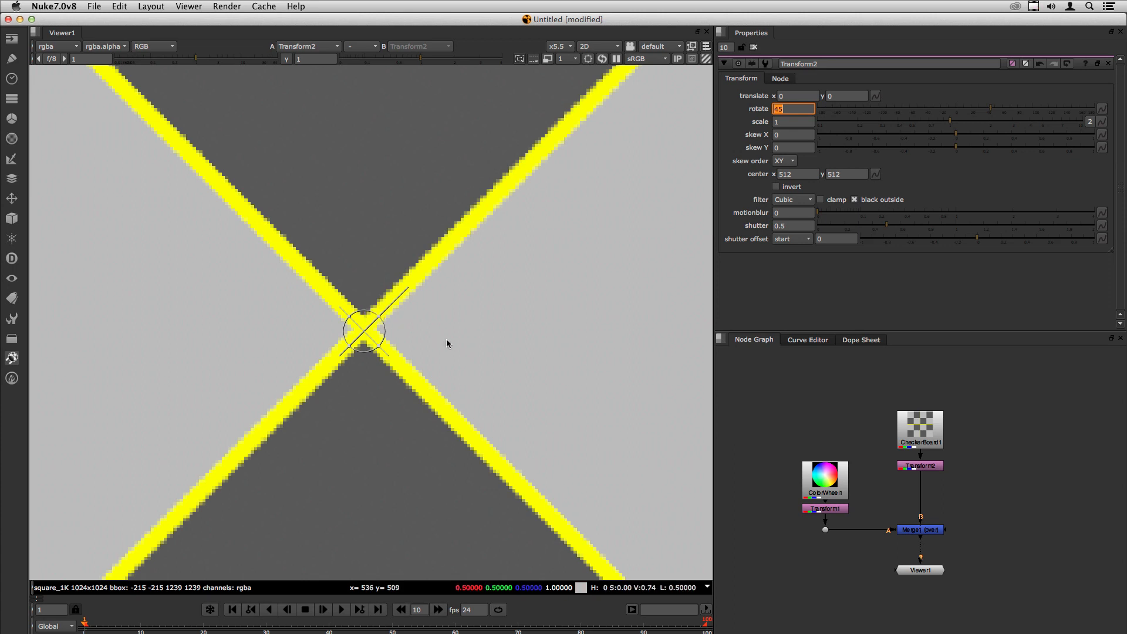
pyautogui.click(557, 45)
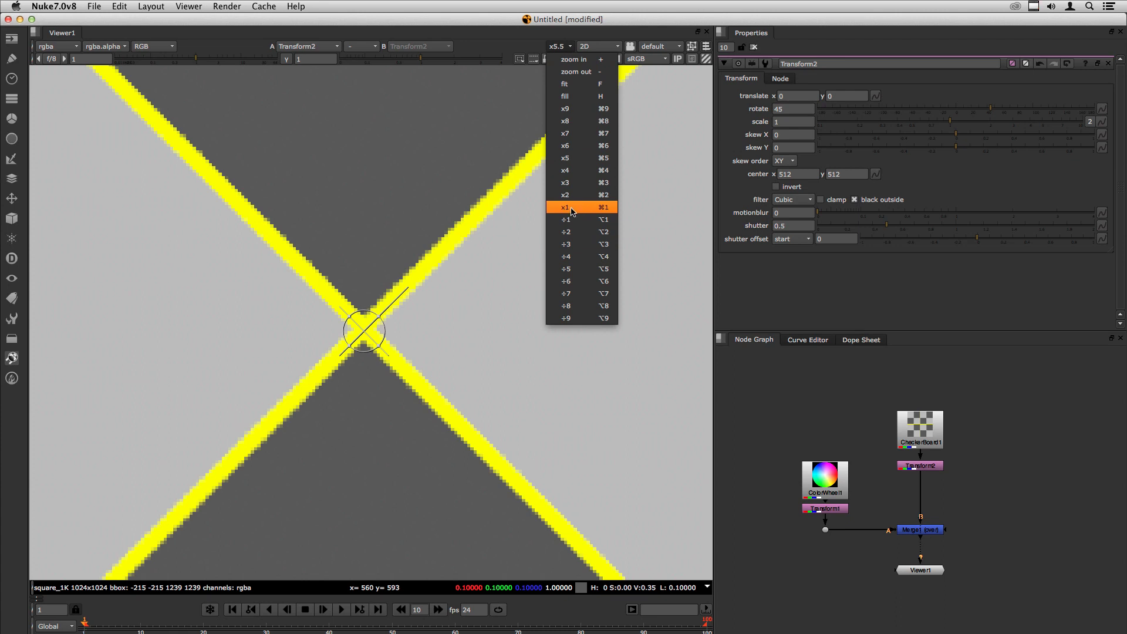
pyautogui.click(572, 211)
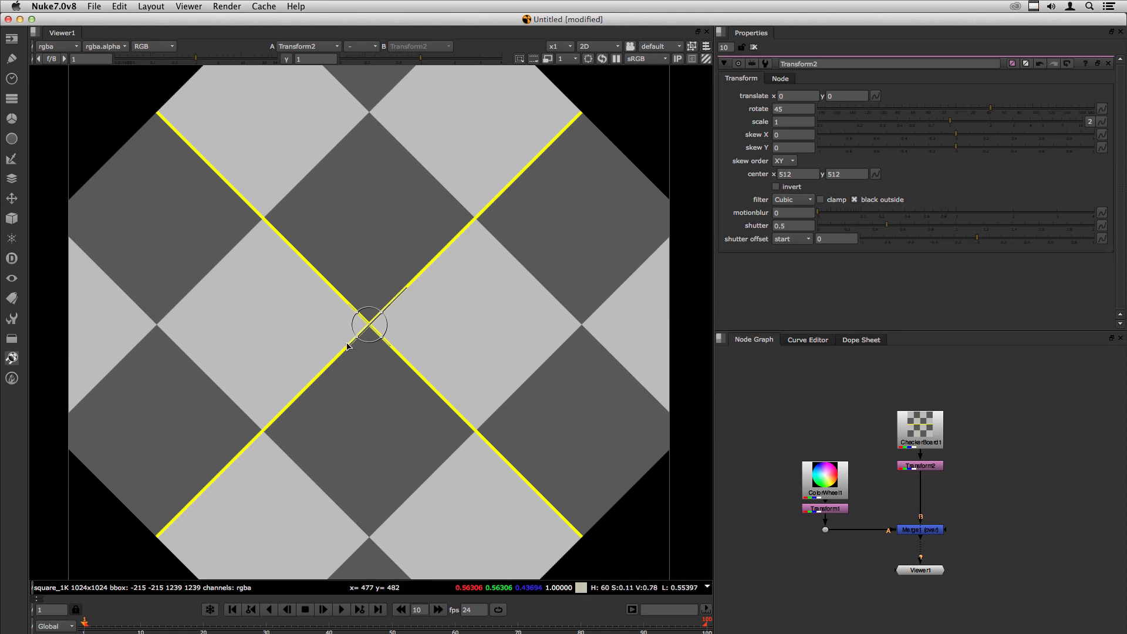
pyautogui.scroll(8, 365, 322)
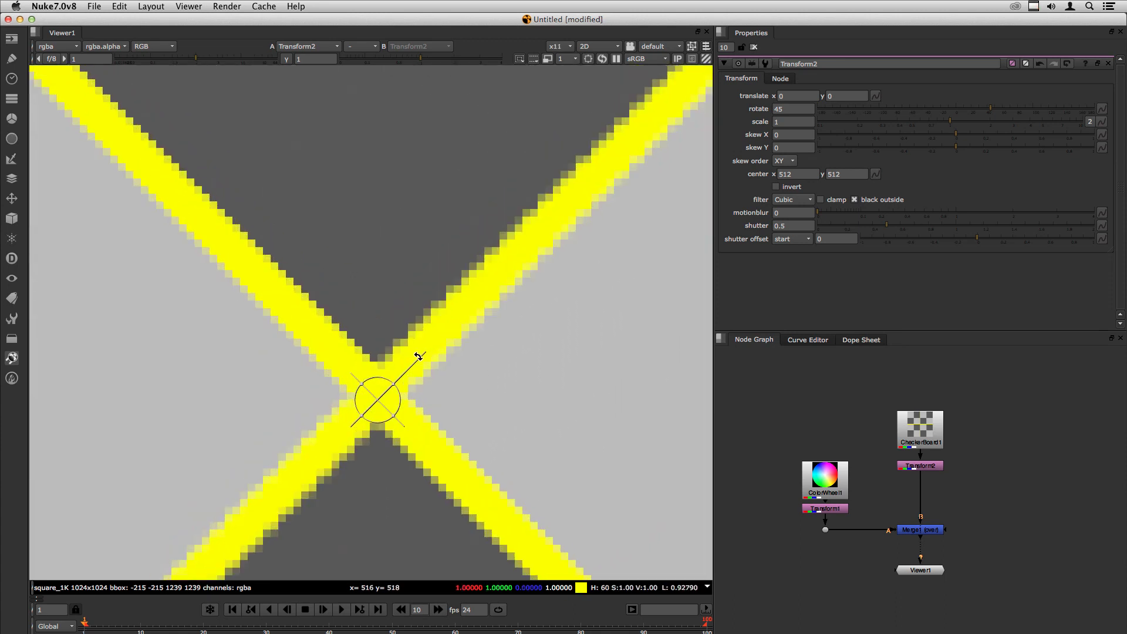
pyautogui.moveTo(430, 379); pyautogui.dragTo(439, 256, button='middle')
pyautogui.scroll(-2, 438, 256)
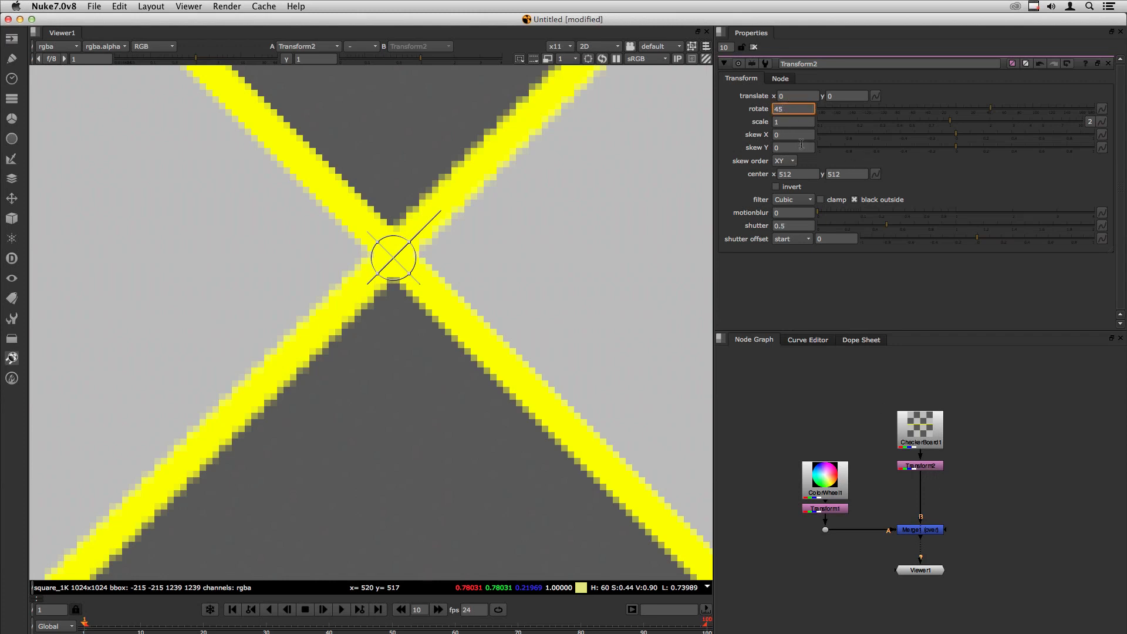
# Step: Set Transform2's rotation back to 0
pyautogui.doubleClick(791, 109)
pyautogui.write('0')
pyautogui.press('Return')
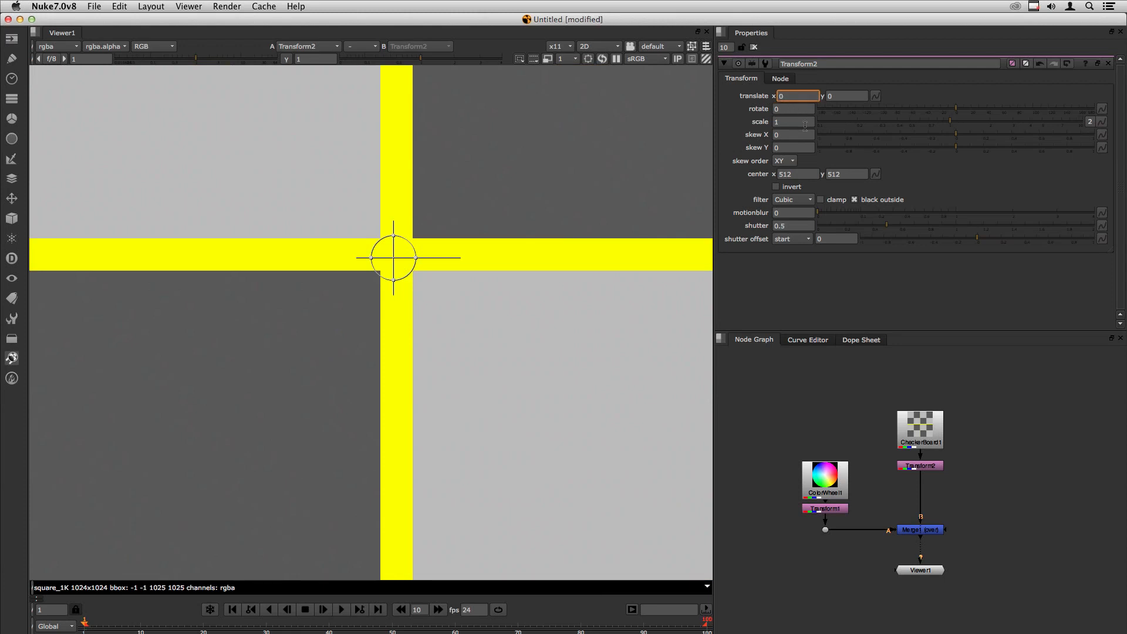
# Step: Nudge Transform2's X translation one whole pixel at a time up to 5, then down to -1
pyautogui.press('Up')
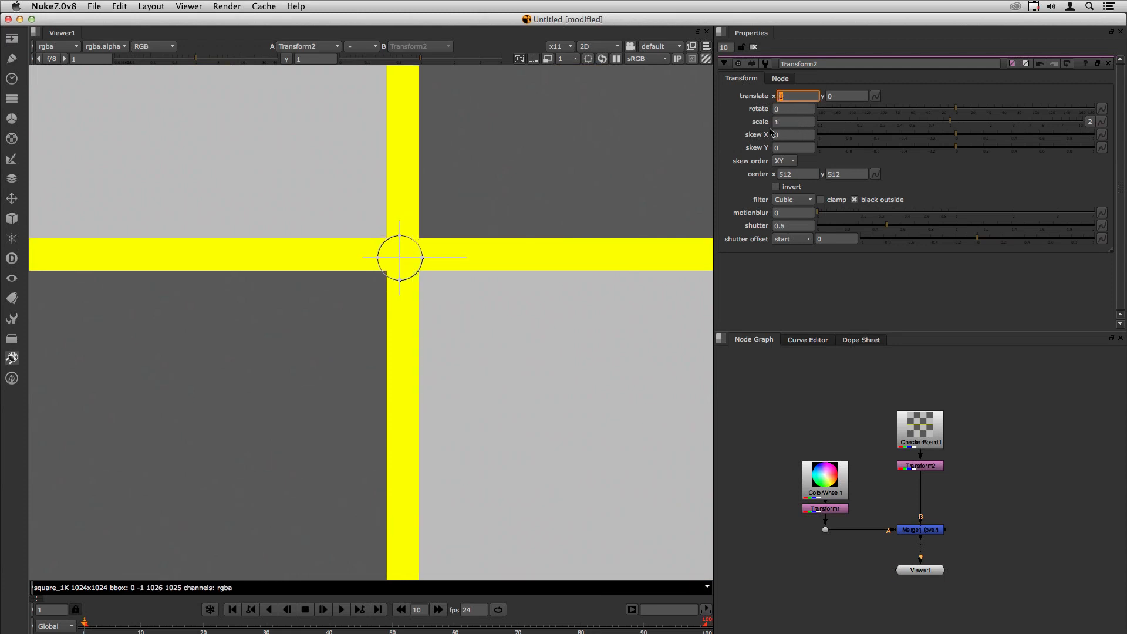
pyautogui.press('Up')
pyautogui.press('Up')
pyautogui.press('Up')
pyautogui.press('Up')
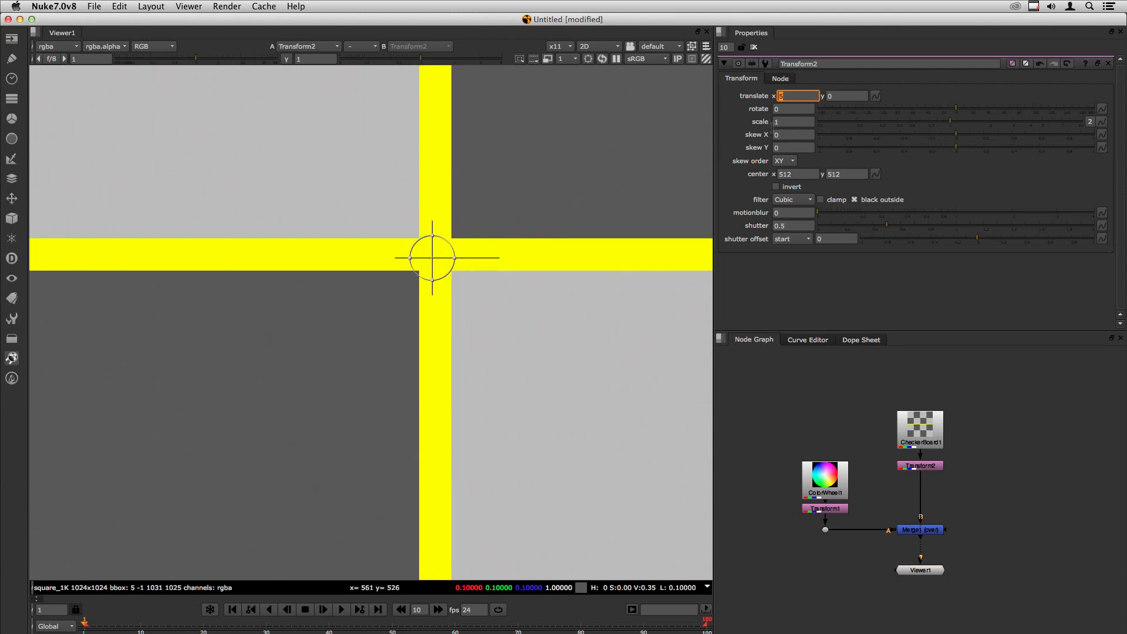
pyautogui.press('Down')
pyautogui.press('Down')
pyautogui.press('Down')
pyautogui.press('Down')
pyautogui.press('Down')
pyautogui.press('Down')
pyautogui.press('Down')
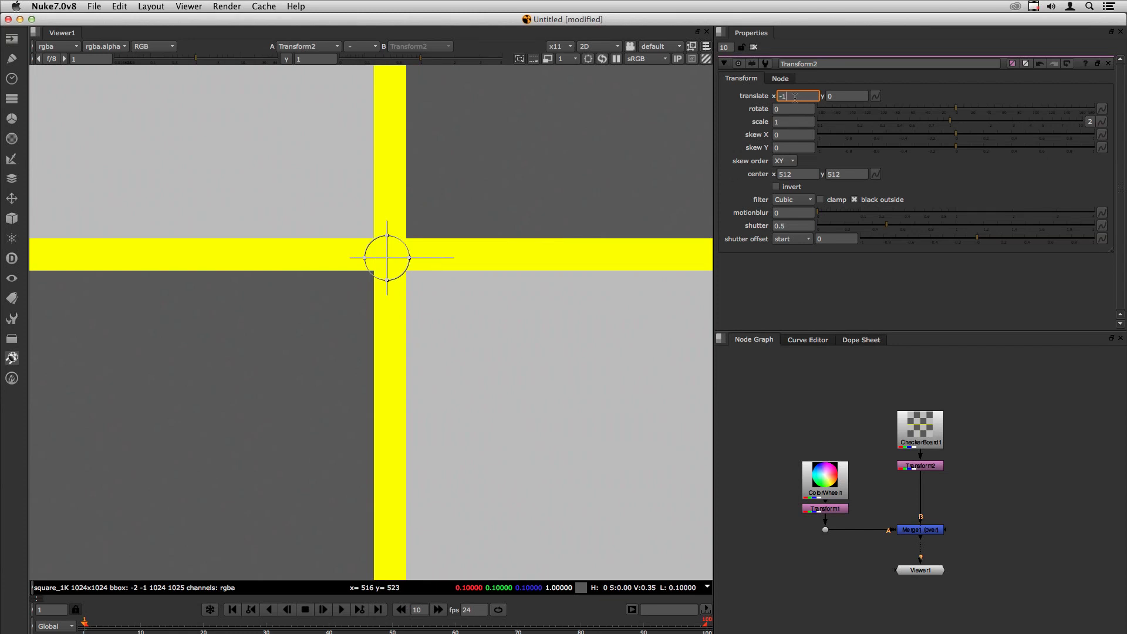
# Step: Set Transform2's X translation to 0.1 and examine the edge pixels of the vertical yellow line
pyautogui.doubleClick(795, 97)
pyautogui.write('0.1')
pyautogui.press('Return')
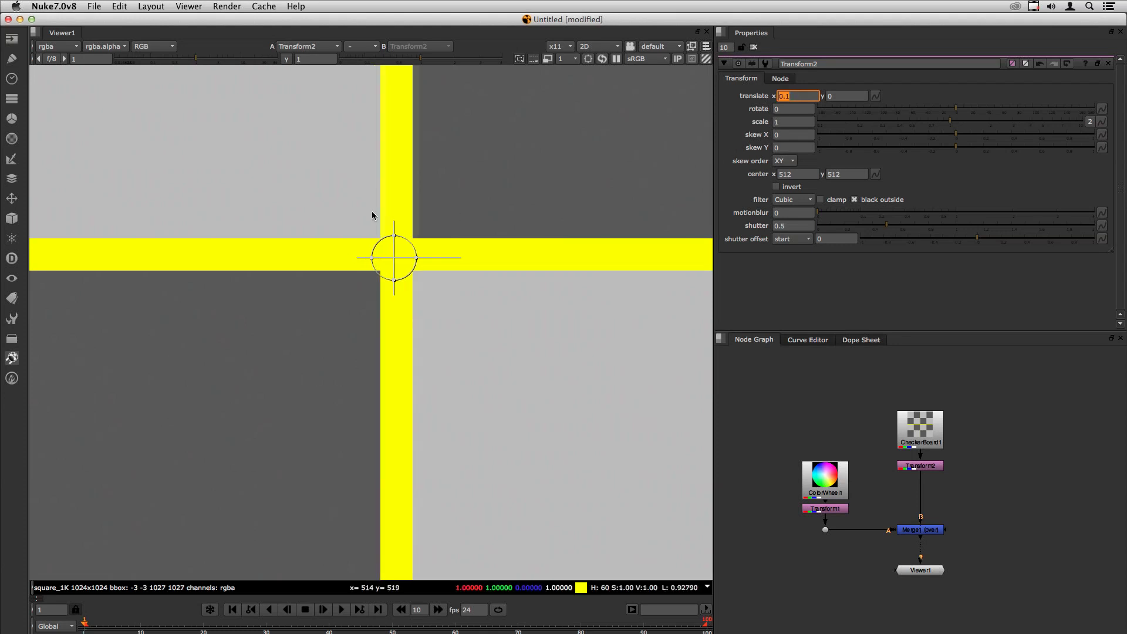
pyautogui.scroll(6, 405, 223)
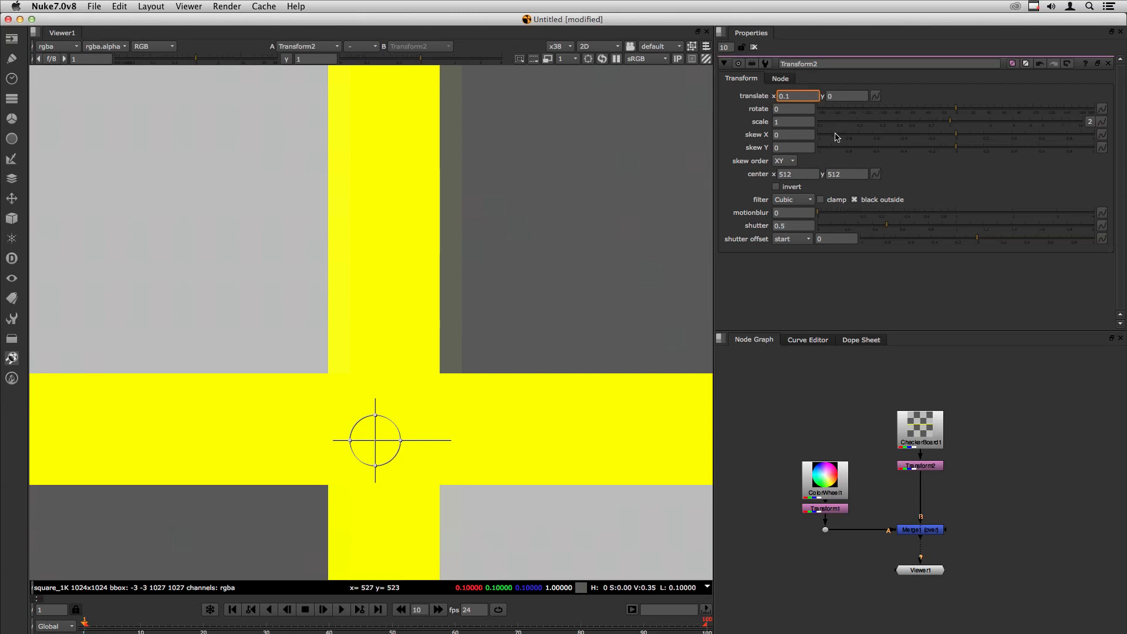
# Step: Set Transform2's X translation to 0.5 and look through its available filter types without changing the filter
pyautogui.press('Return')
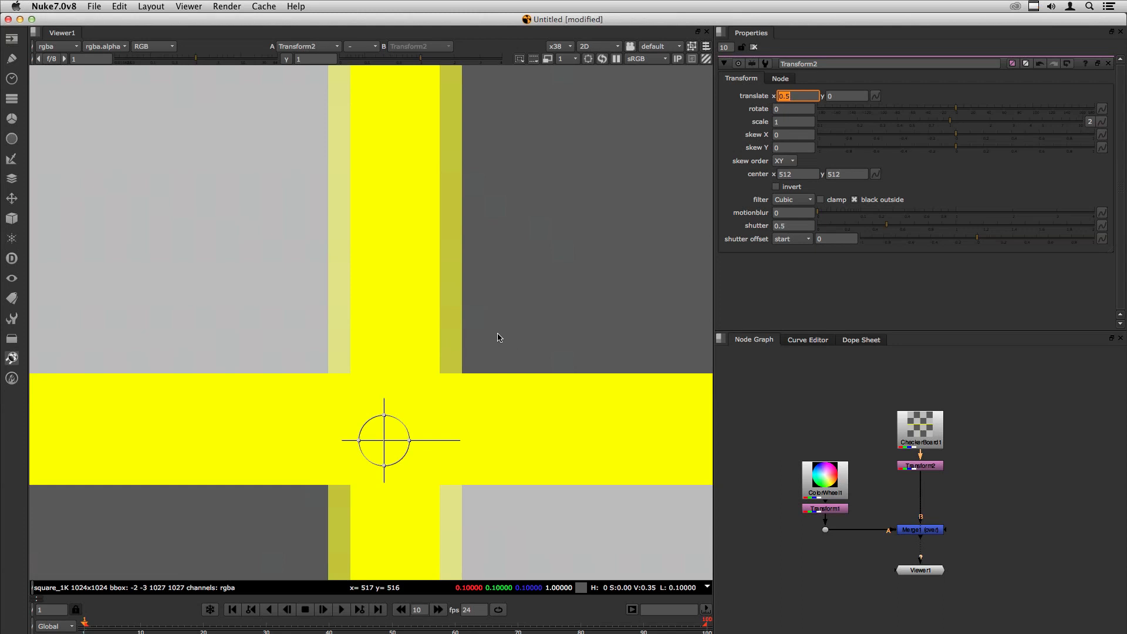
pyautogui.scroll(-2, 634, 156)
pyautogui.click(791, 201)
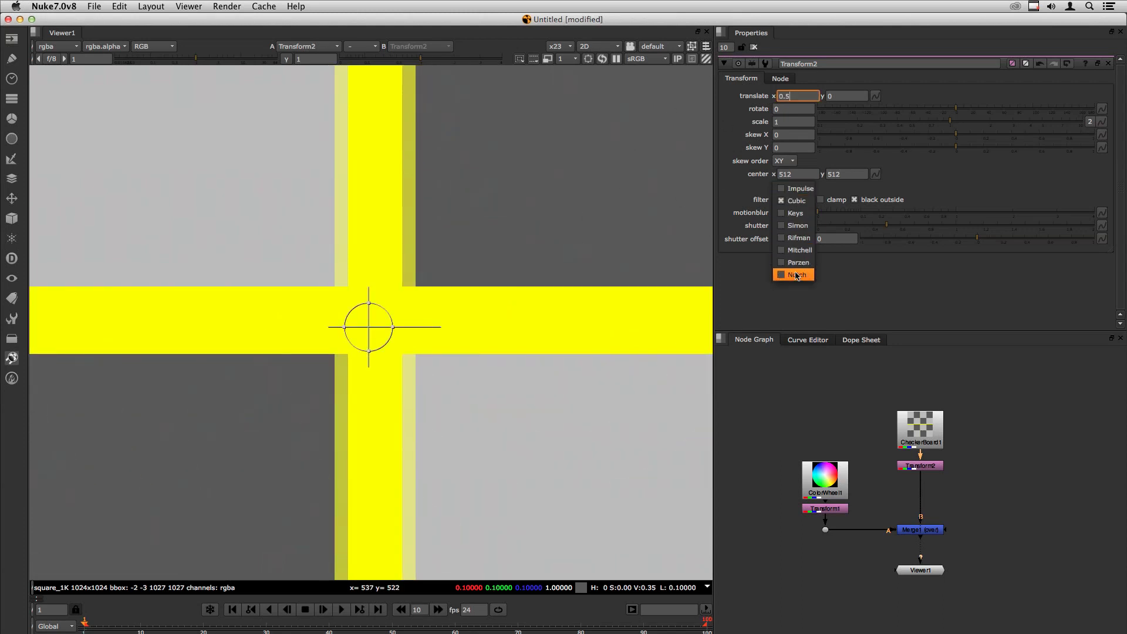
pyautogui.click(737, 198)
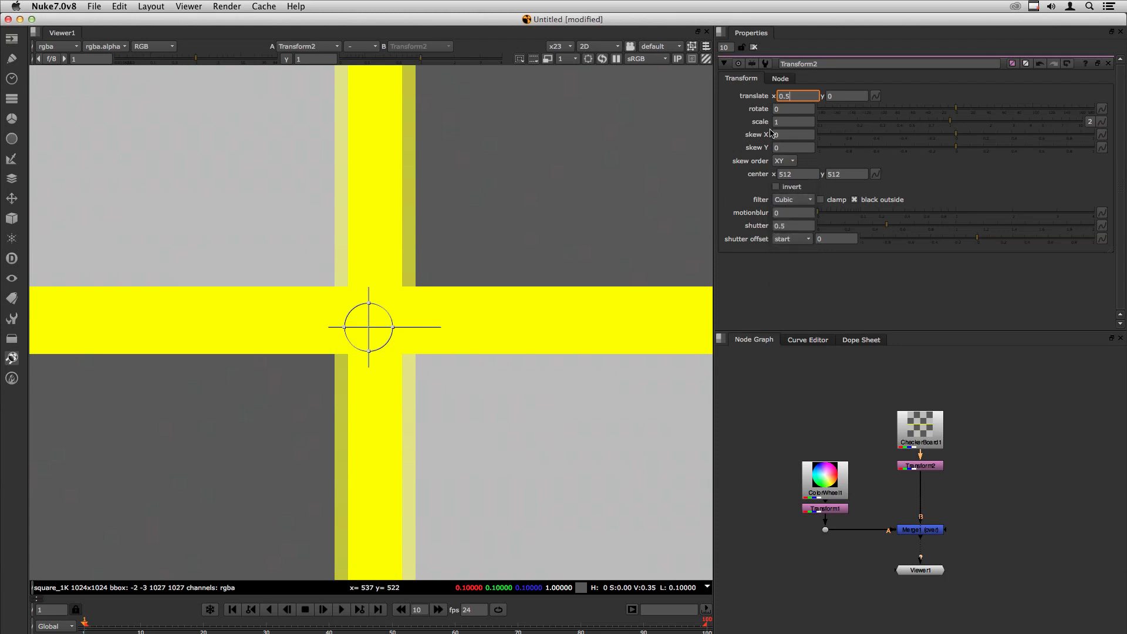
# Step: Set Transform2's X translation to 0 and its rotation to 45
pyautogui.write('0')
pyautogui.click(792, 109)
pyautogui.write('45')
pyautogui.press('Return')
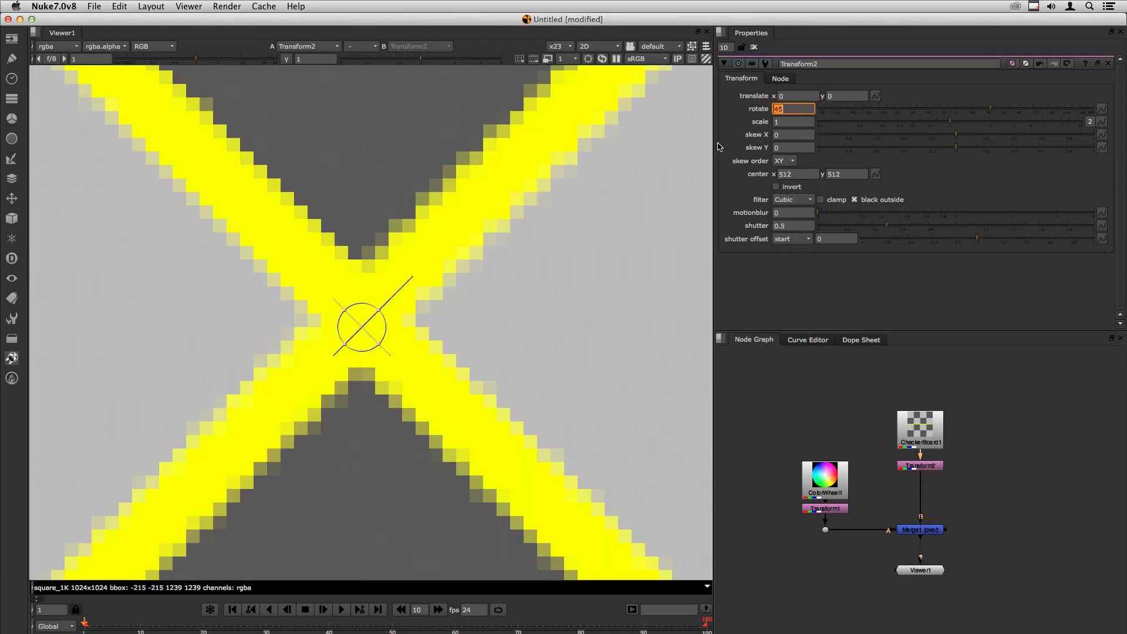
pyautogui.scroll(1, 533, 288)
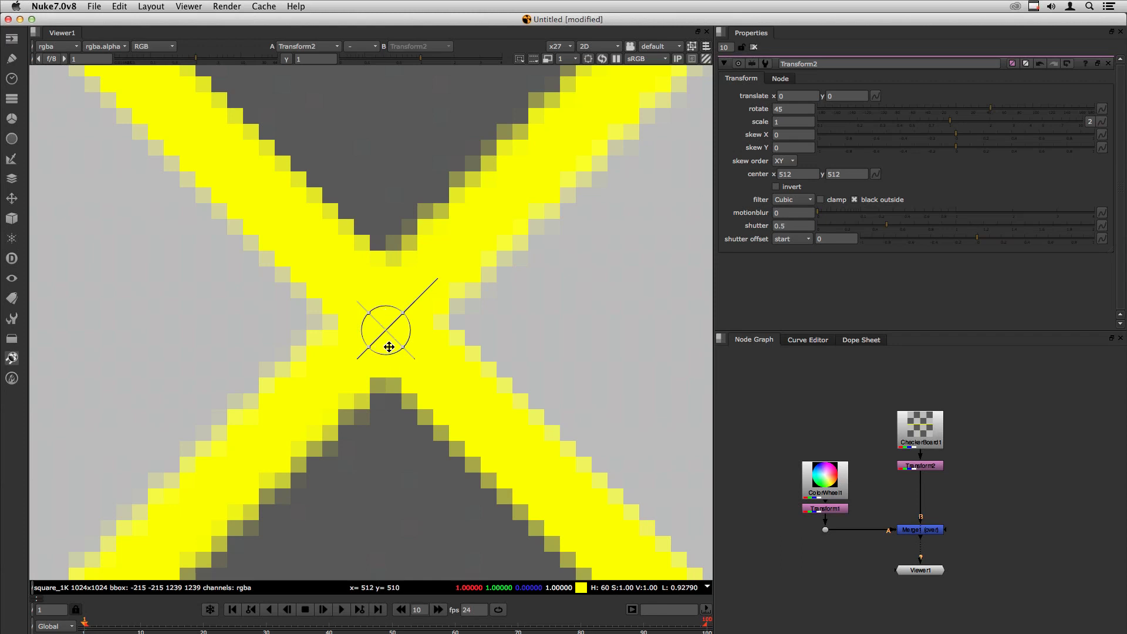
# Step: Read the descriptions of Transform2's filter types and switch the filter to Impulse
pyautogui.moveTo(782, 201)
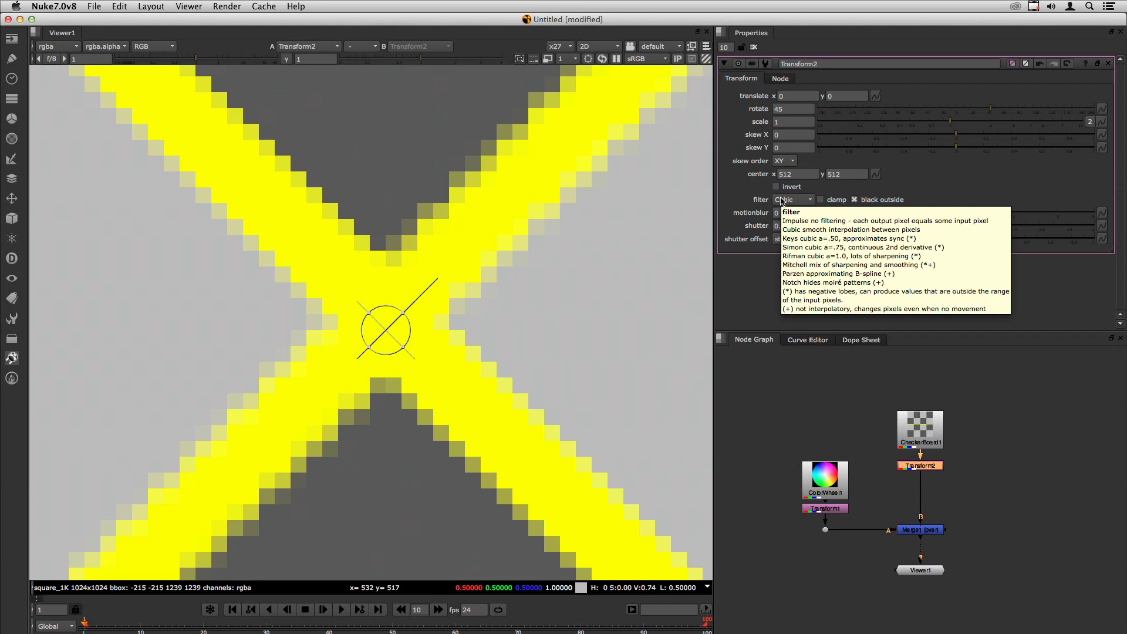
pyautogui.click(783, 200)
pyautogui.click(788, 190)
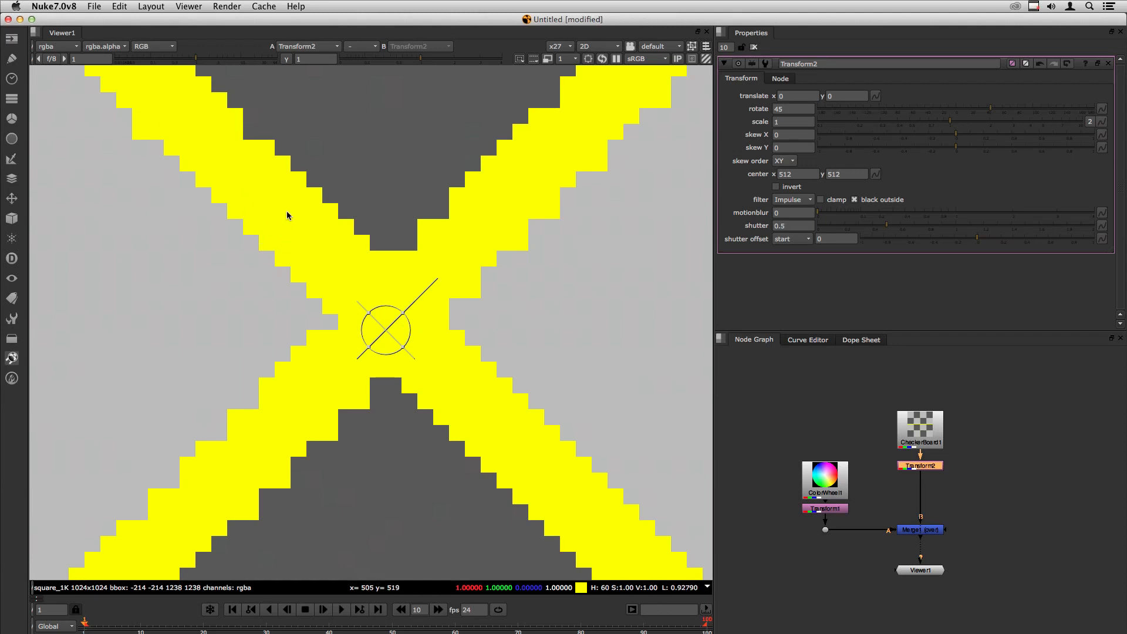
# Step: Create a second viewer showing Transform2 at x1 zoom, and return to the magnified view in Viewer1
pyautogui.click(188, 6)
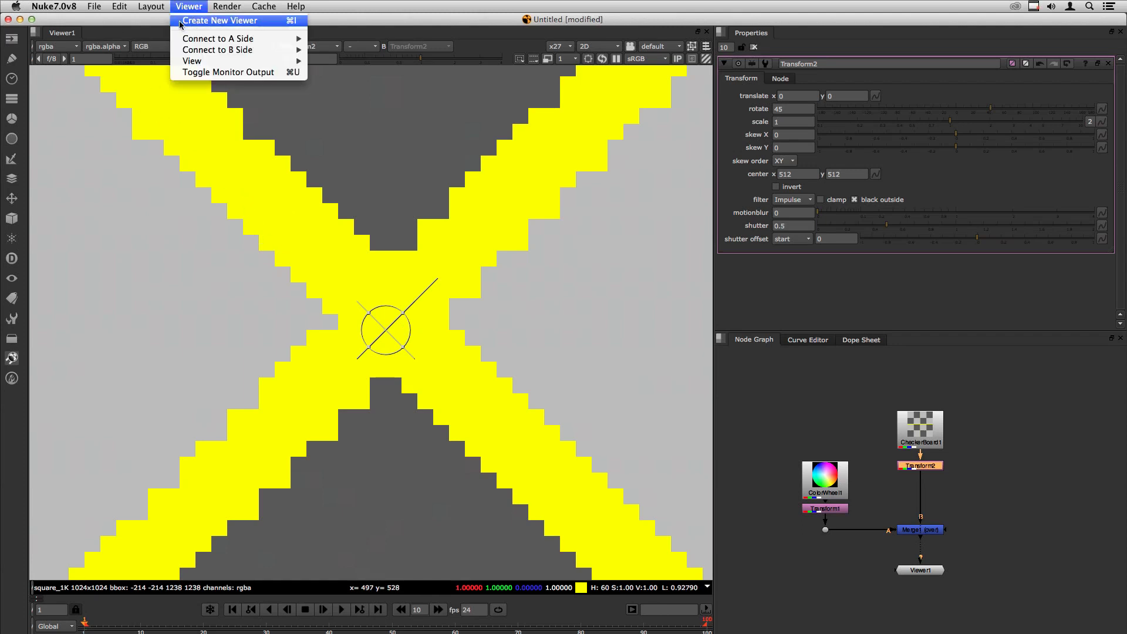
pyautogui.click(194, 20)
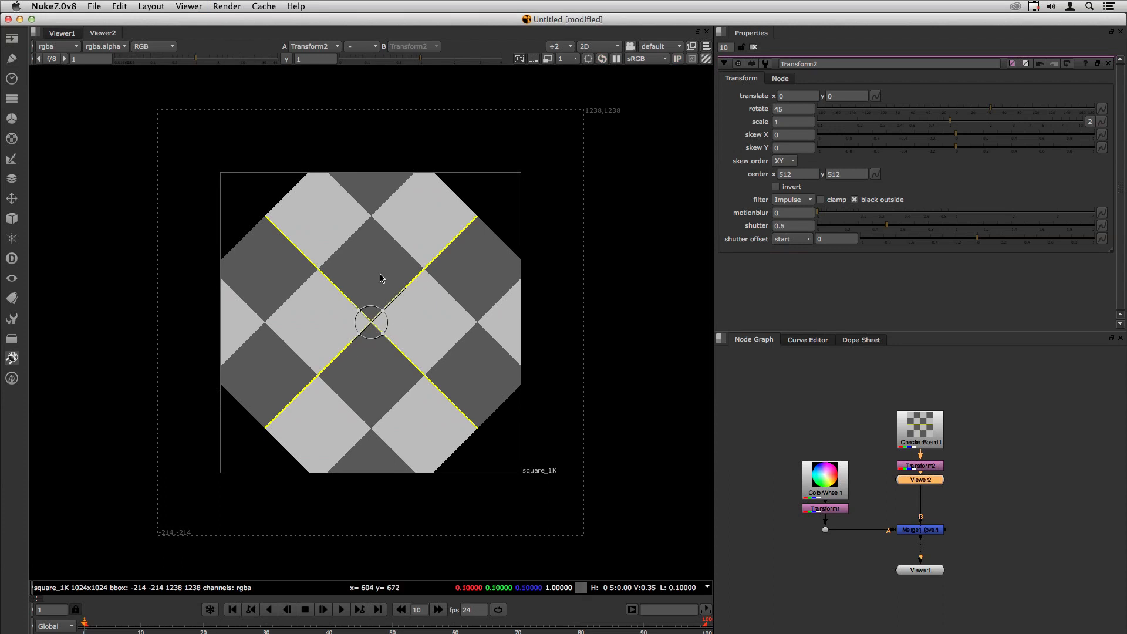
pyautogui.click(561, 46)
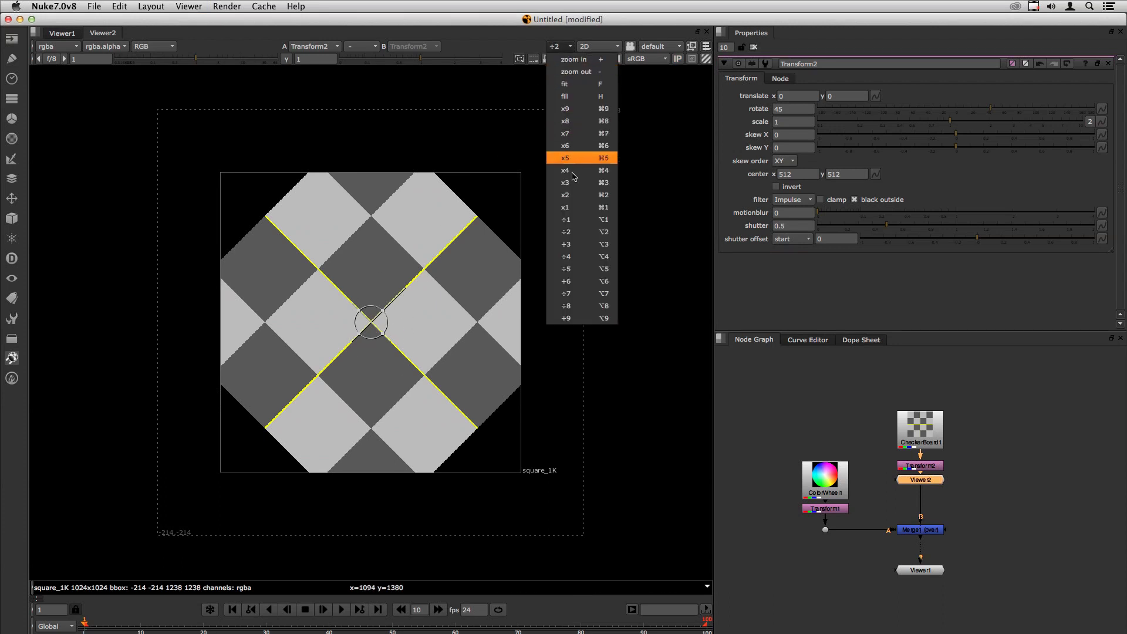
pyautogui.click(568, 207)
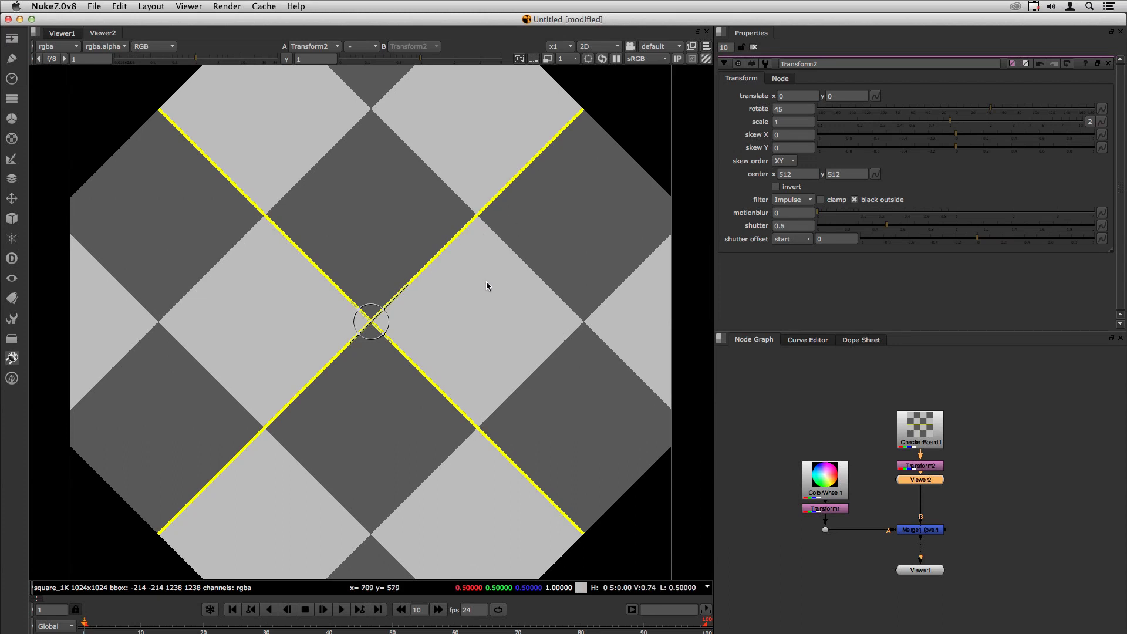
pyautogui.scroll(10, 370, 321)
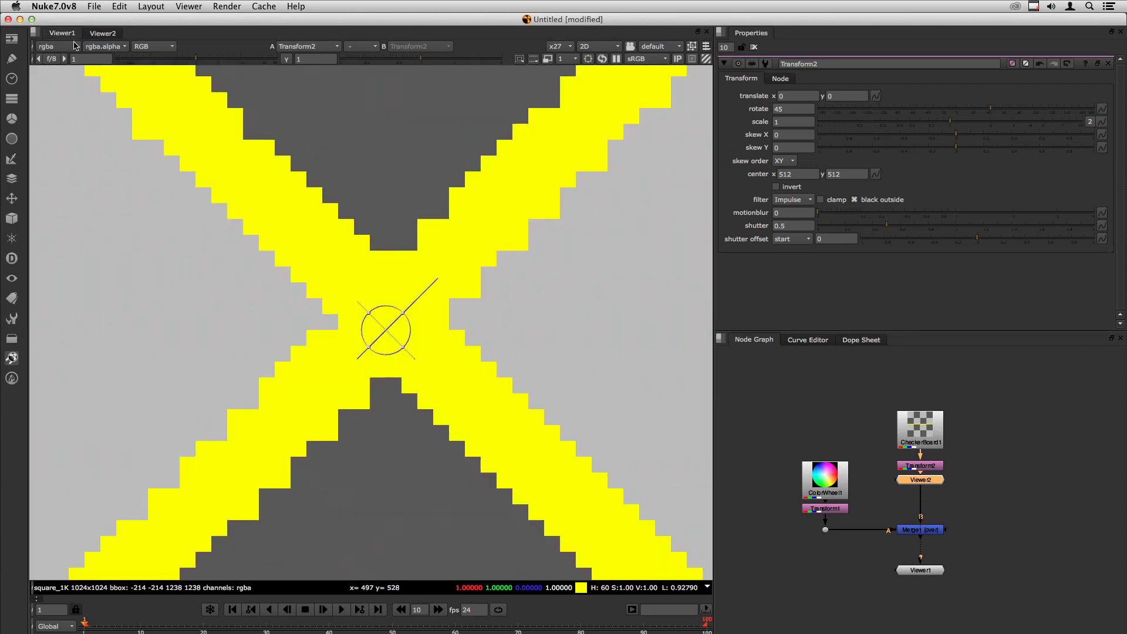
# Step: Switch Transform2's filter from Impulse to Cubic and examine the edges of the rotated yellow lines
pyautogui.click(797, 200)
pyautogui.click(800, 212)
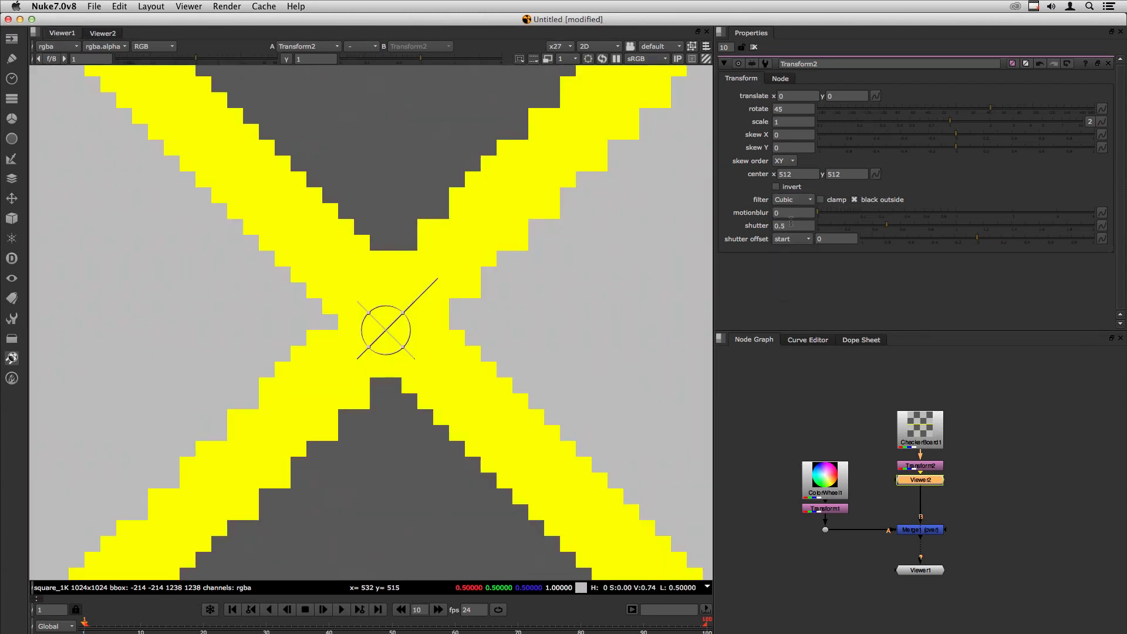
pyautogui.moveTo(798, 202)
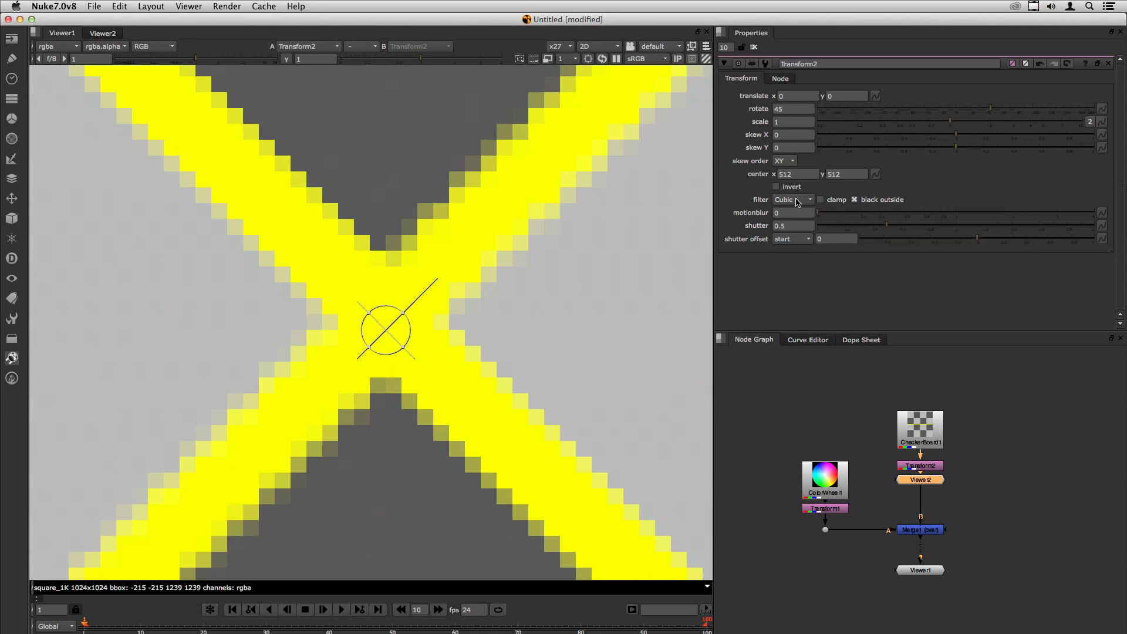
# Step: Try the Rifman filter on Transform2 and compare the yellow lines between the magnified and x1 viewers
pyautogui.click(801, 202)
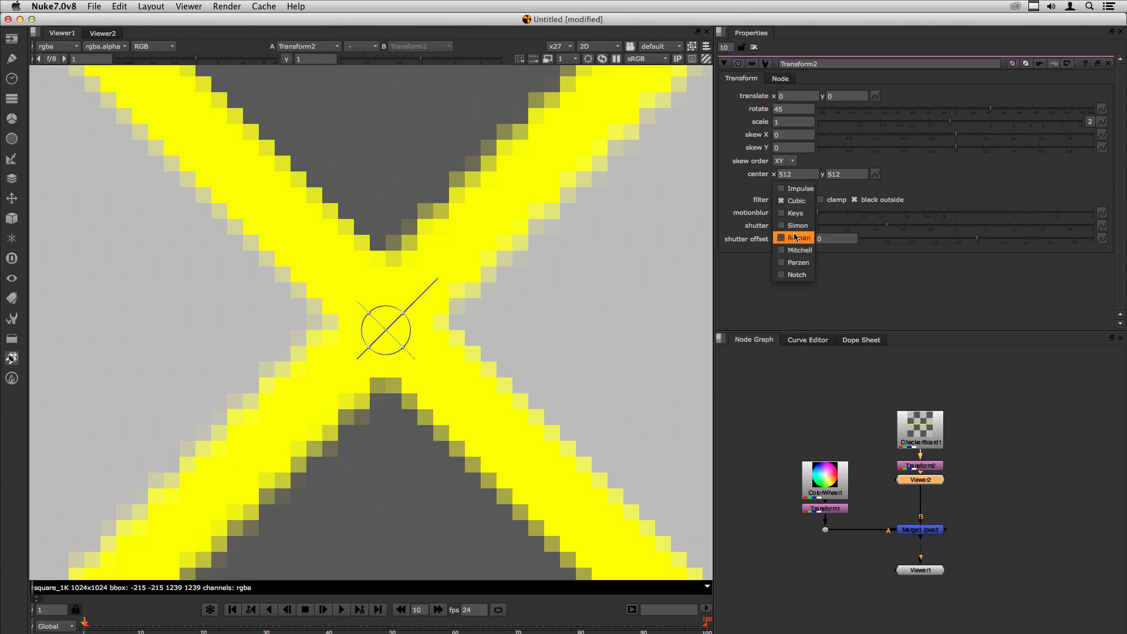
pyautogui.click(795, 247)
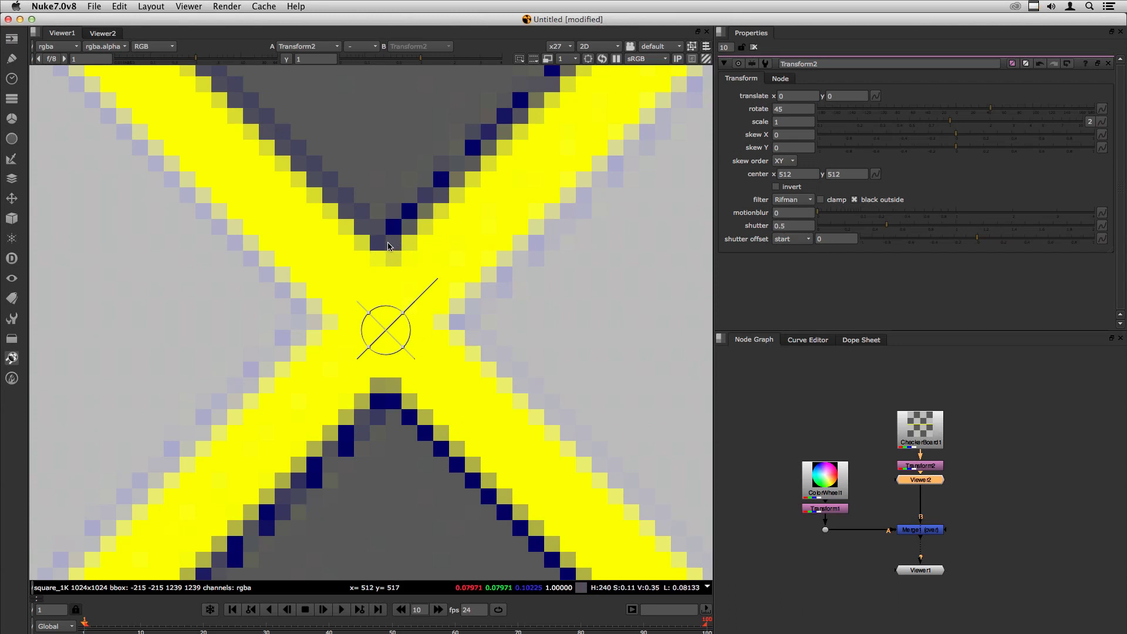
pyautogui.hotkey('ctrl', '1')
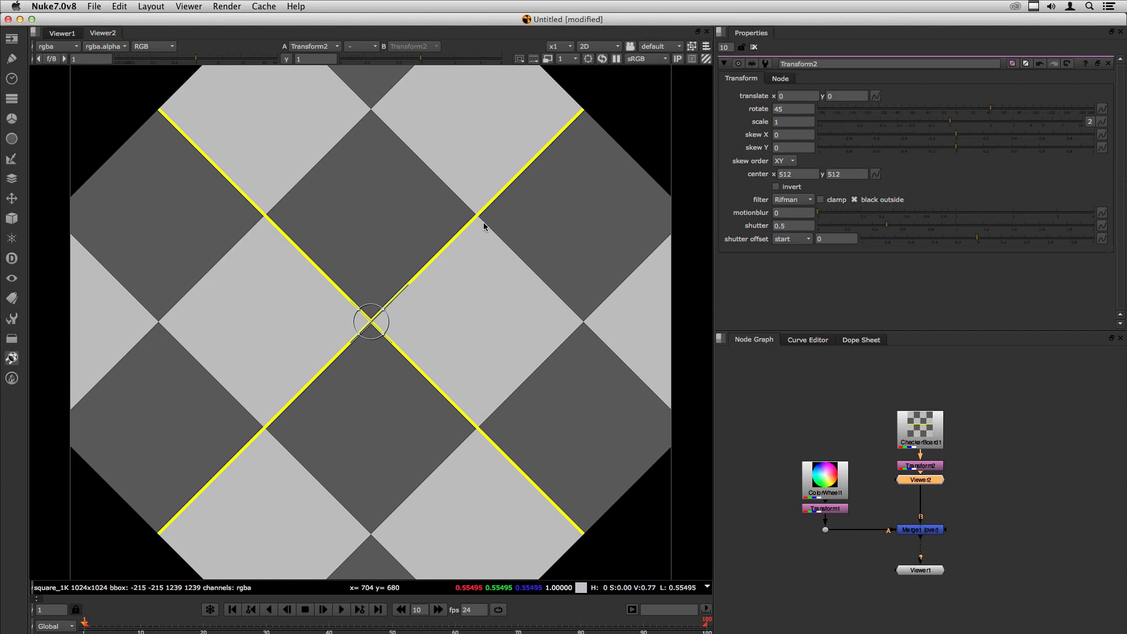
pyautogui.scroll(10, 378, 319)
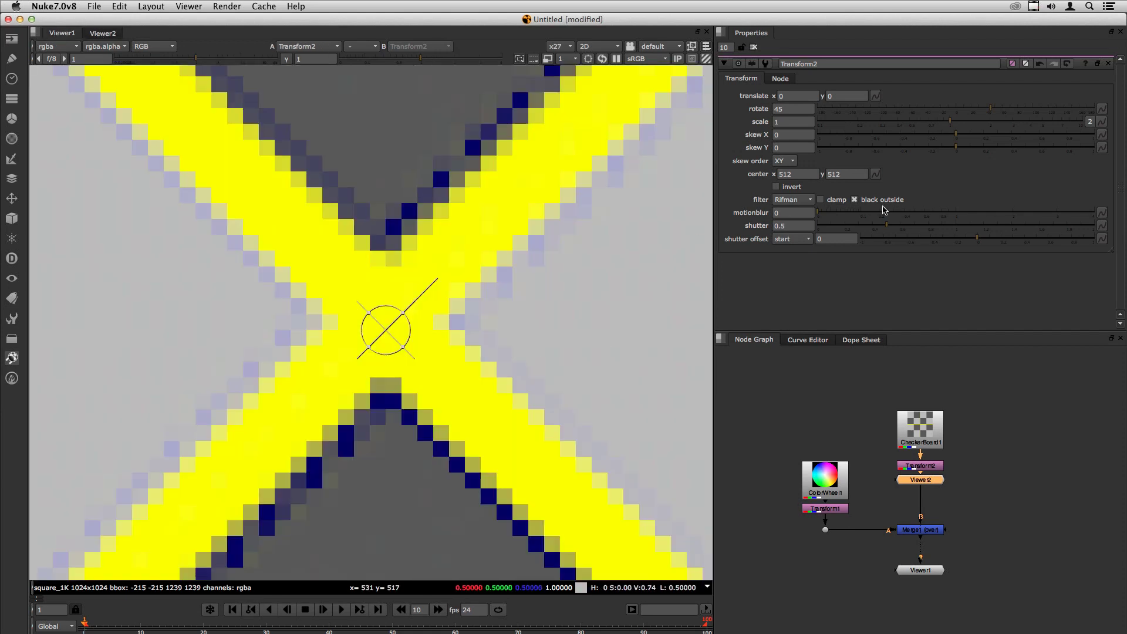
# Step: Try the Mitchell filter on Transform2 and return to Cubic to compare their edge pixels in the magnified viewer
pyautogui.click(796, 200)
pyautogui.click(736, 196)
pyautogui.click(788, 204)
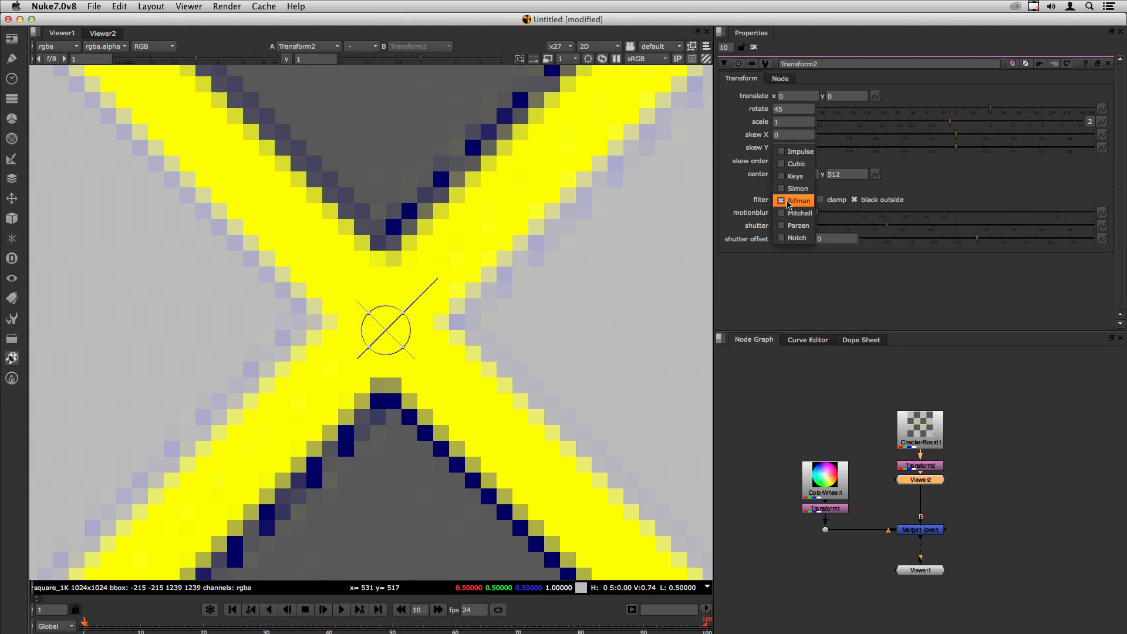
pyautogui.click(794, 214)
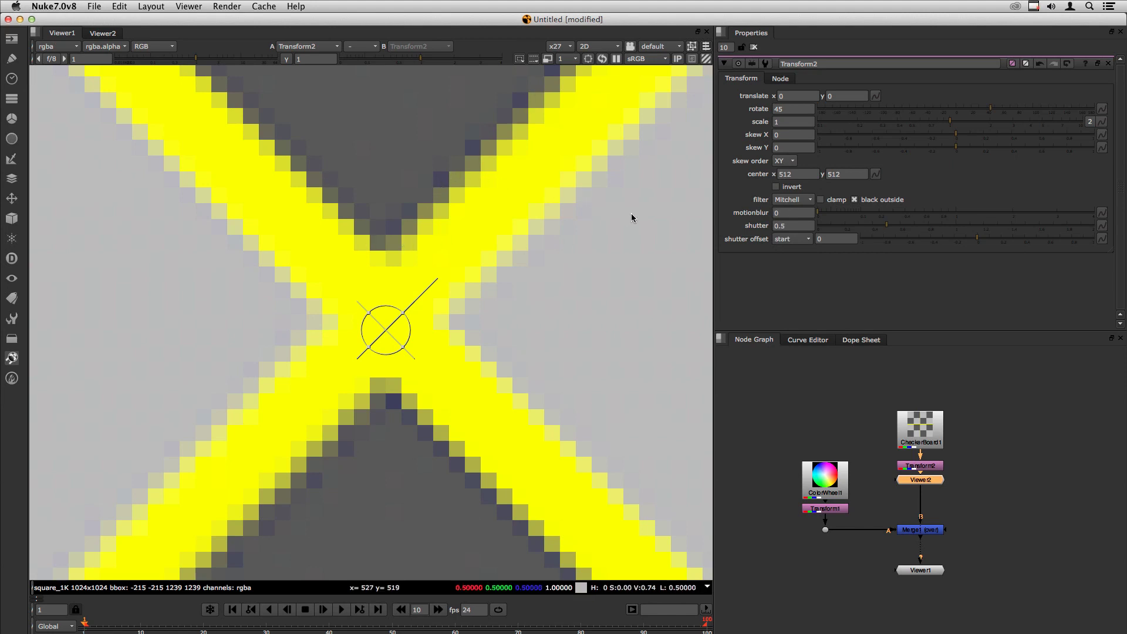
pyautogui.click(790, 199)
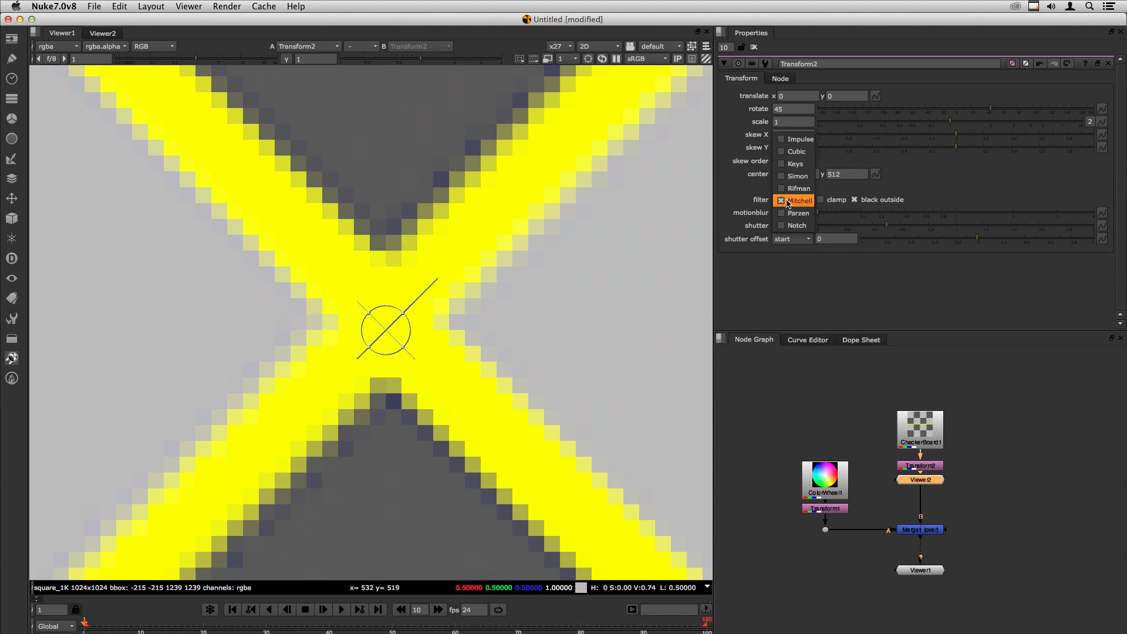
pyautogui.click(785, 154)
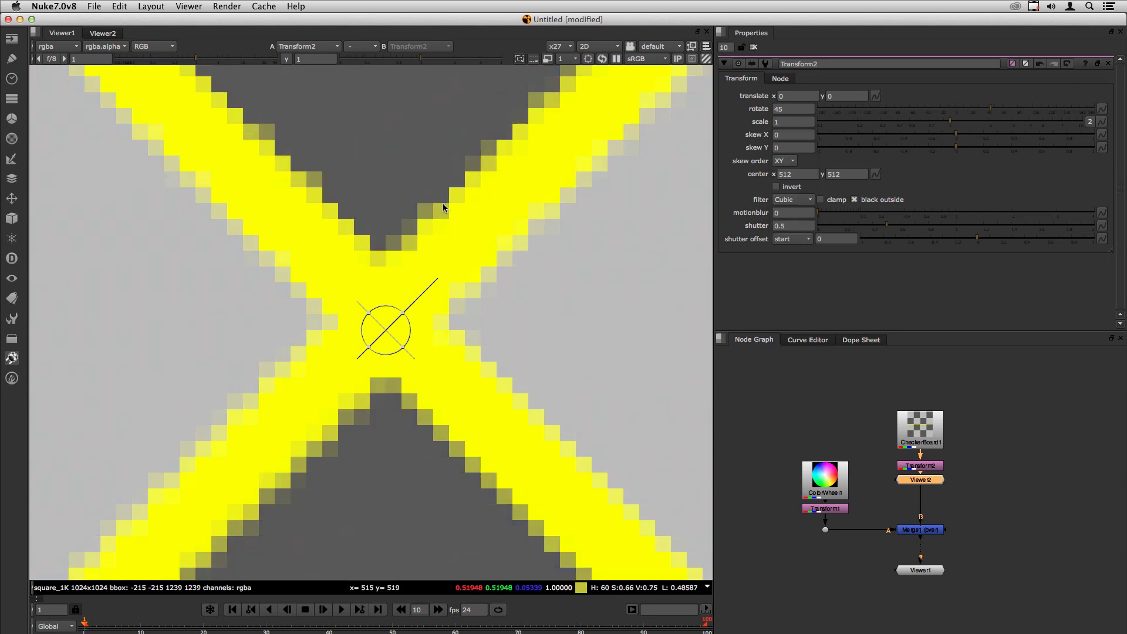
# Step: Try the Parzen filter on Transform2 and inspect the yellow lines both magnified and at x1 zoom
pyautogui.click(794, 201)
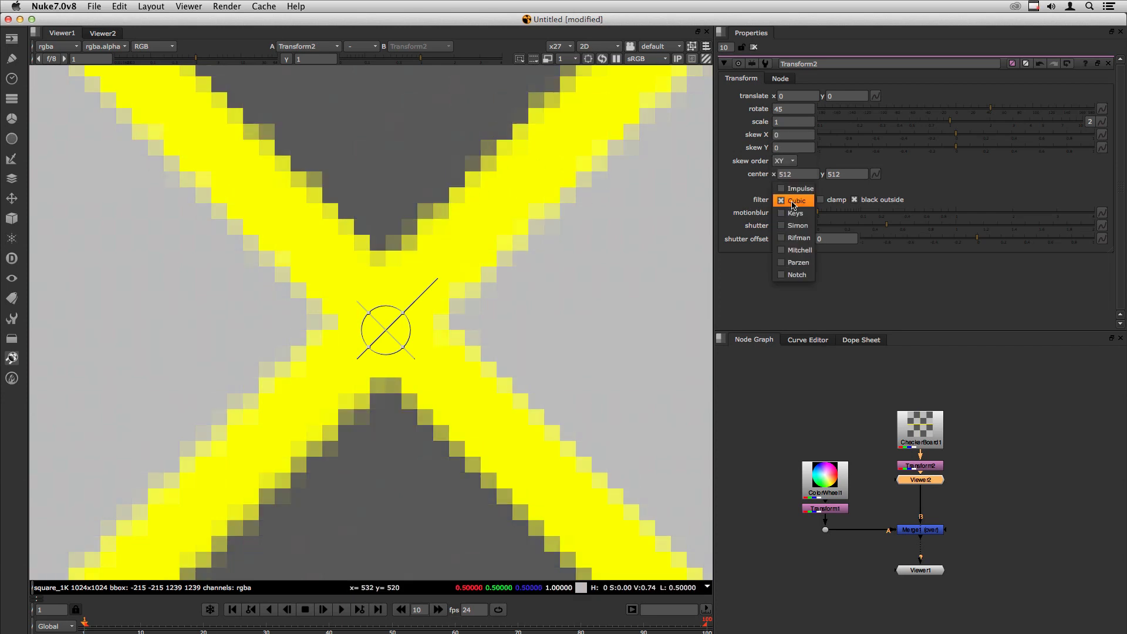
pyautogui.click(792, 264)
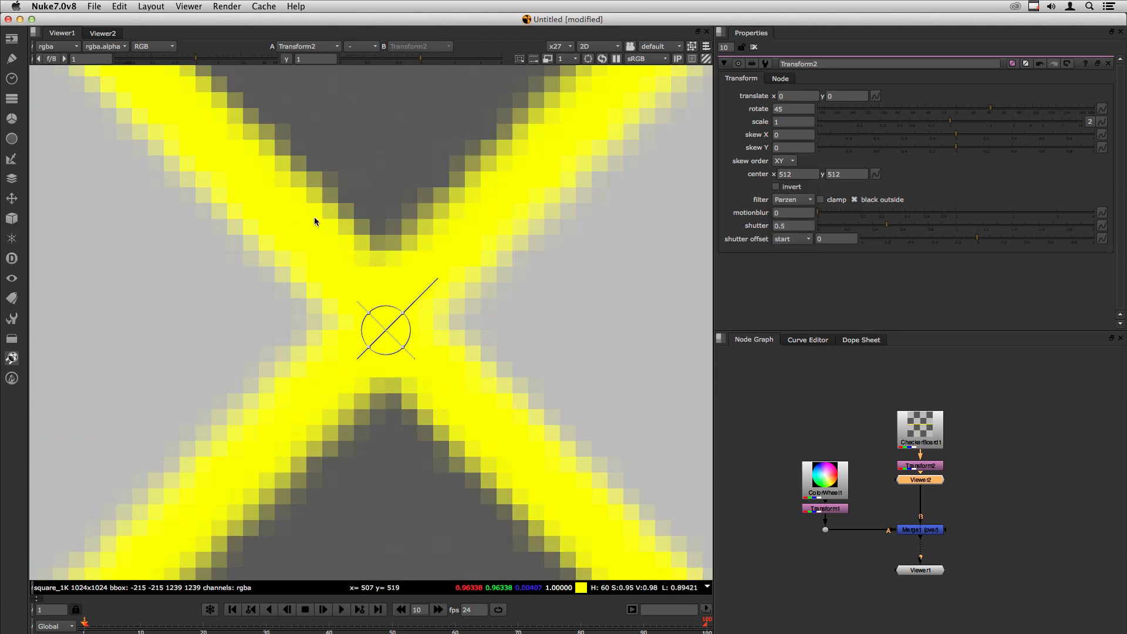
pyautogui.hotkey('ctrl', '1')
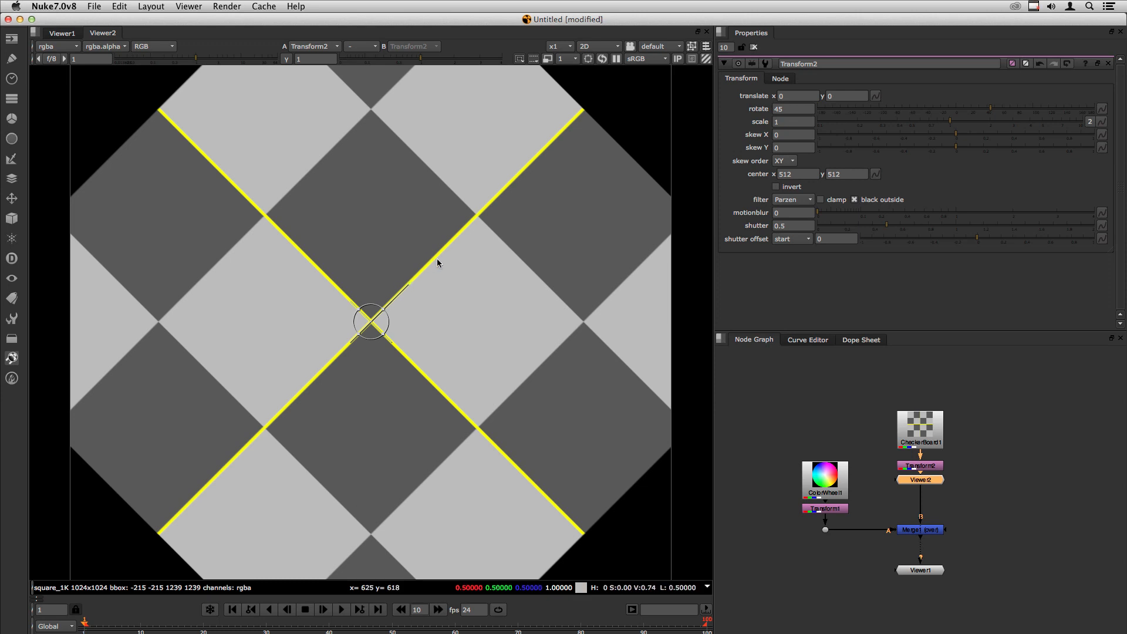
# Step: Alternate Transform2's filter between Cubic and Parzen in the x1 viewer, finishing on Cubic
pyautogui.click(794, 199)
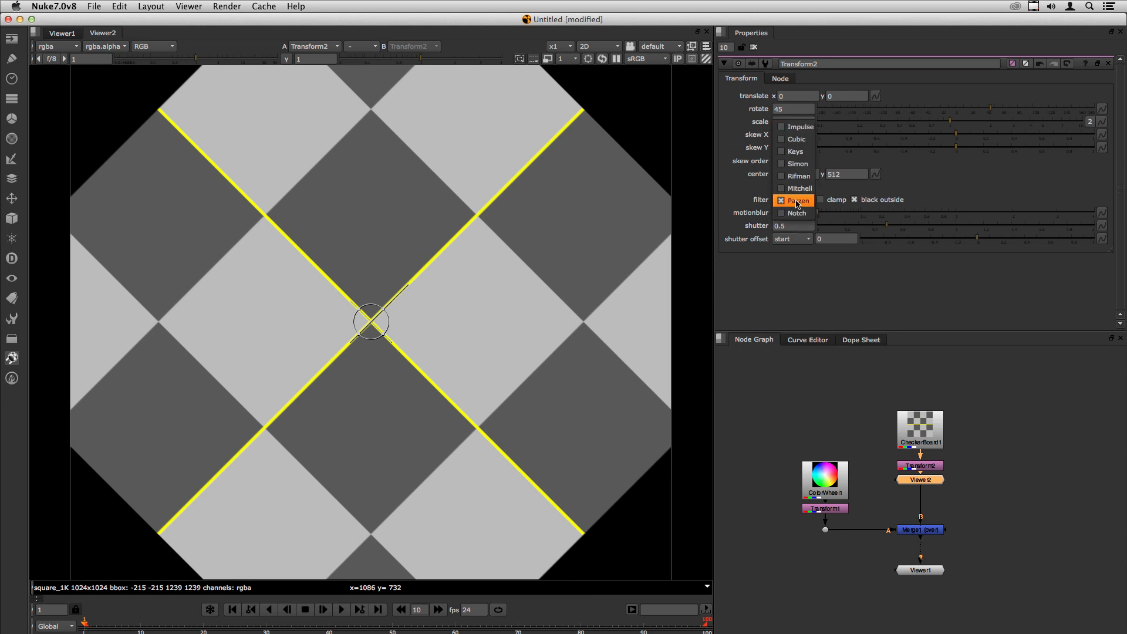
pyautogui.click(797, 140)
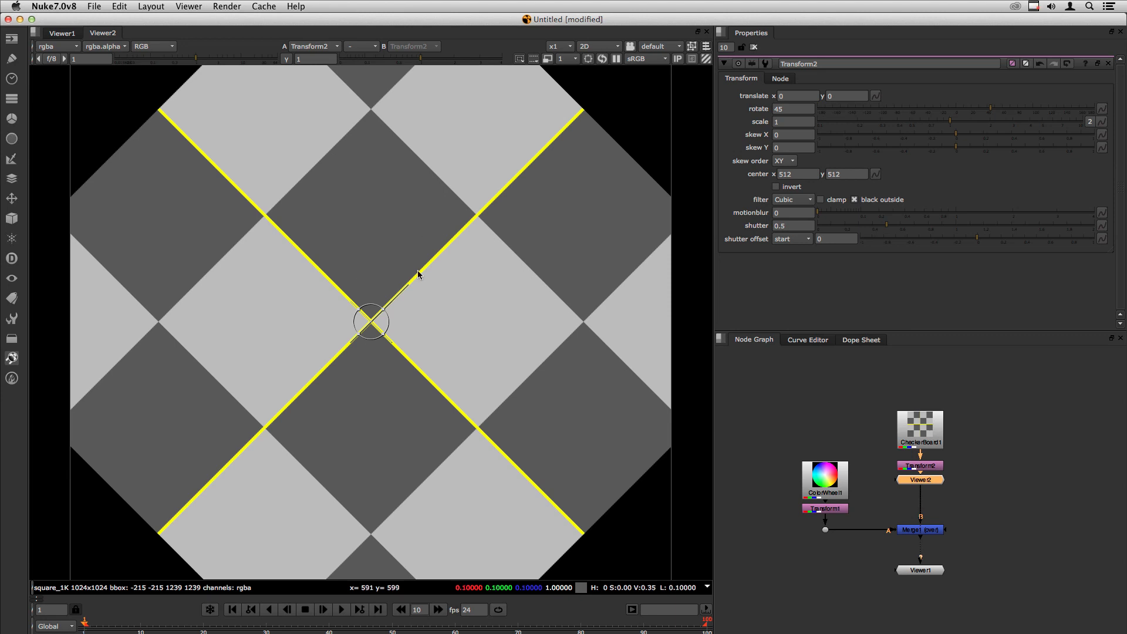
pyautogui.click(793, 200)
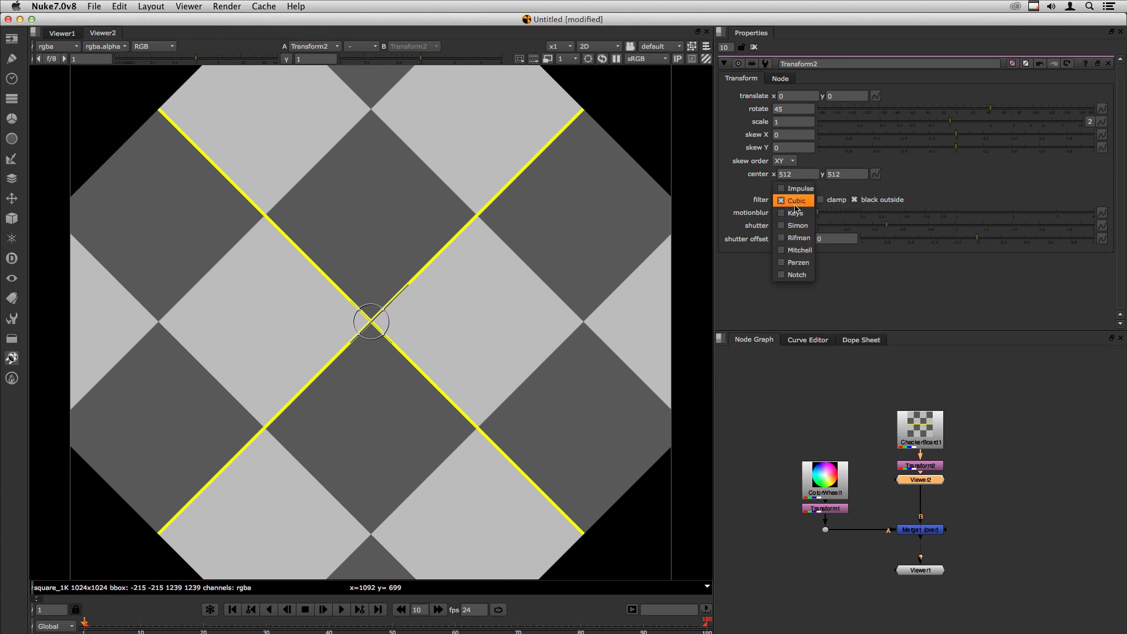
pyautogui.click(793, 261)
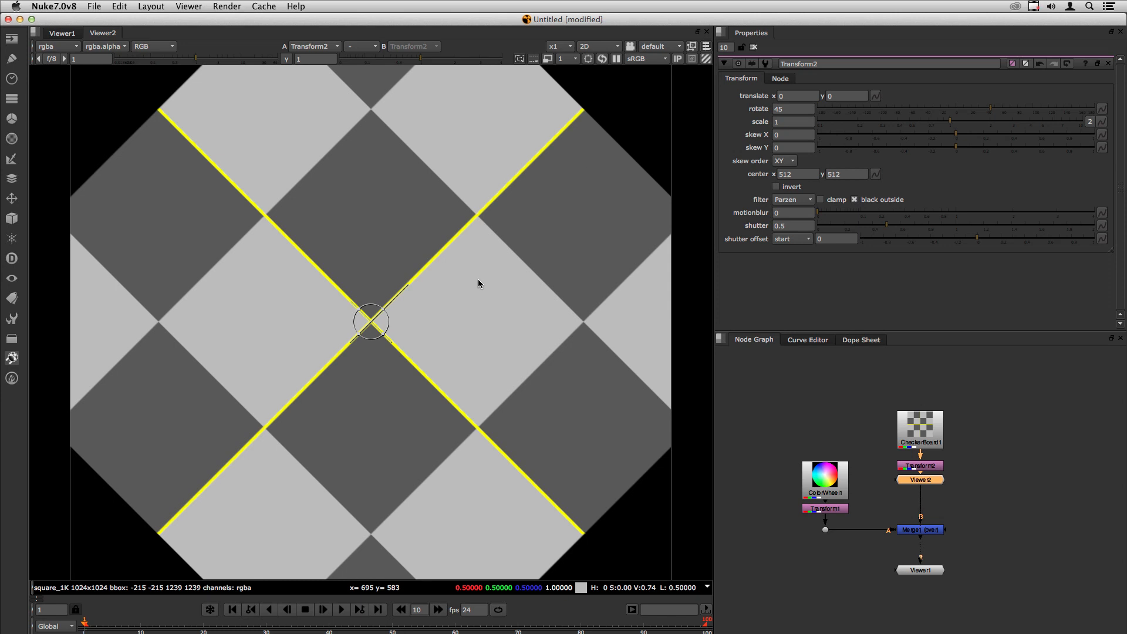
pyautogui.click(810, 581)
pyautogui.hotkey('ctrl', 'z')
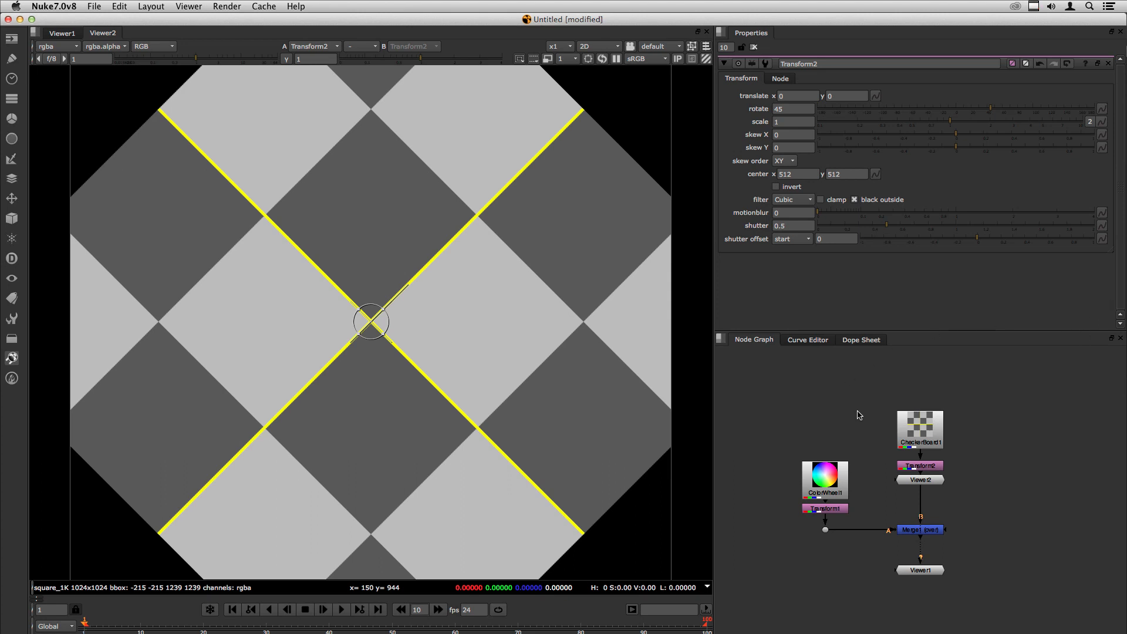
# Step: Move CheckerBoard1 and Transform2 up in the node graph and add two more Transform nodes directly after Transform2
pyautogui.moveTo(917, 439); pyautogui.dragTo(918, 388)
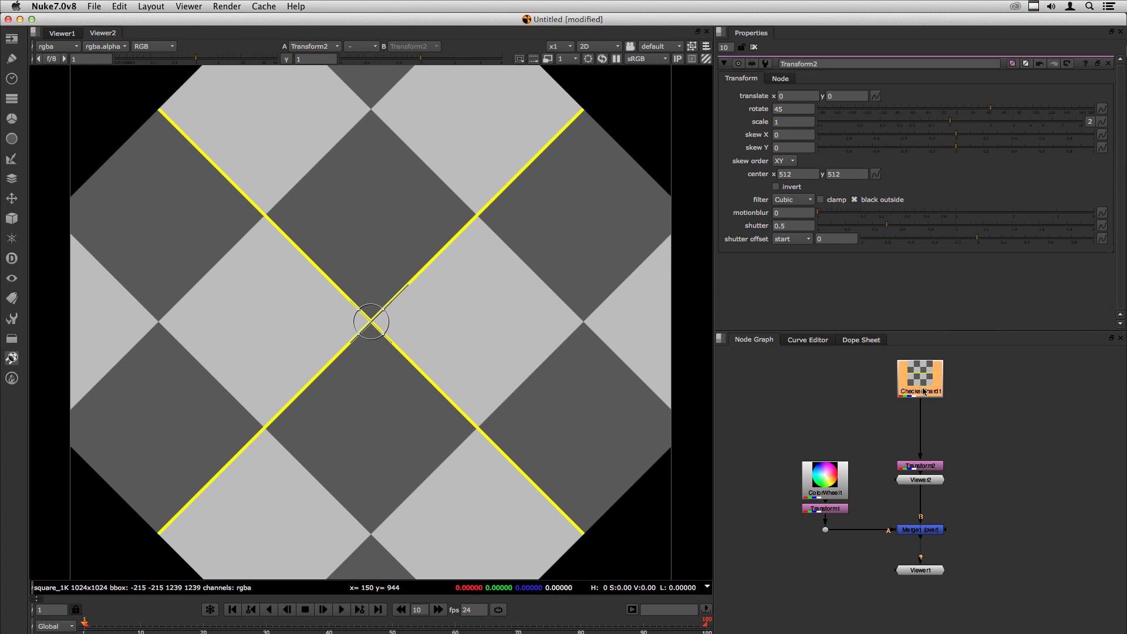
pyautogui.moveTo(920, 462); pyautogui.dragTo(919, 425)
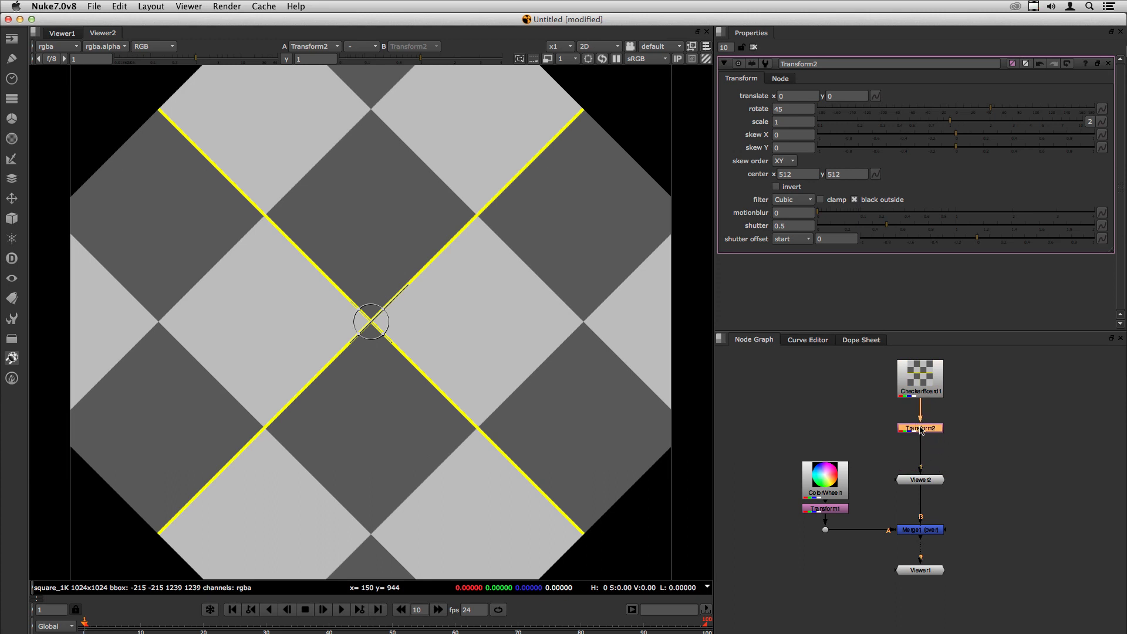
pyautogui.press('t')
pyautogui.press('t')
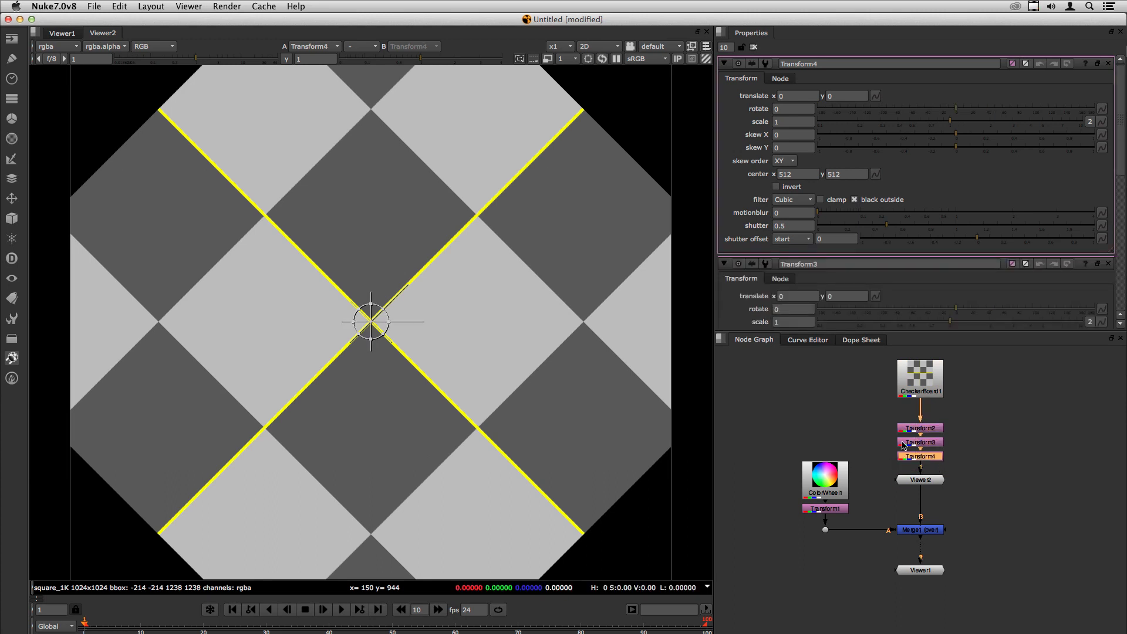
pyautogui.scroll(5, 903, 445)
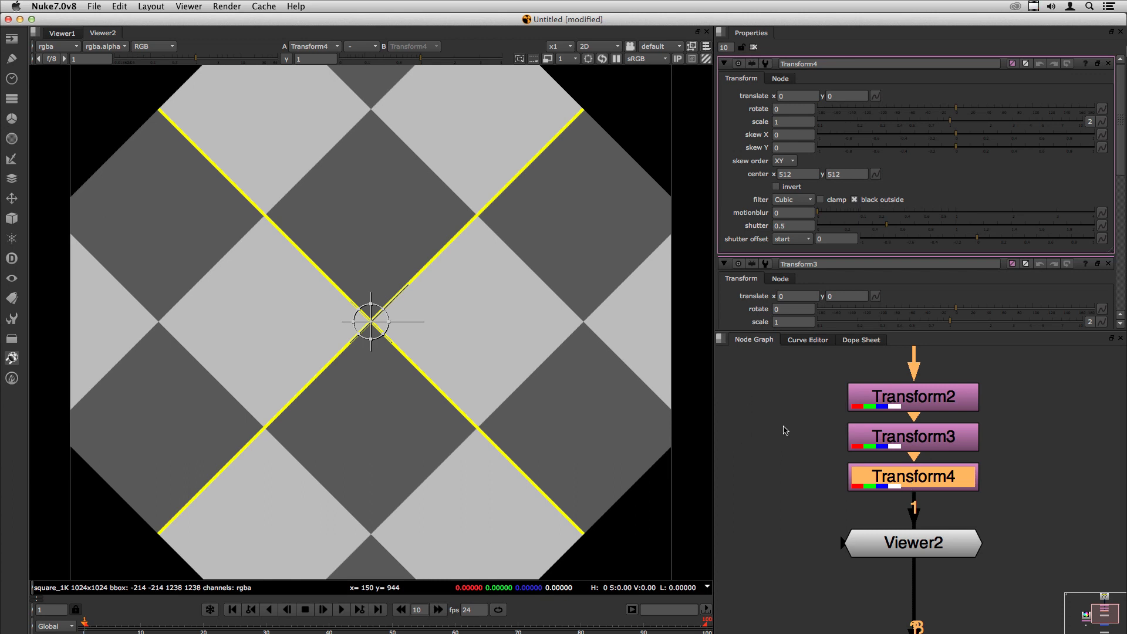
pyautogui.moveTo(928, 481); pyautogui.dragTo(927, 487)
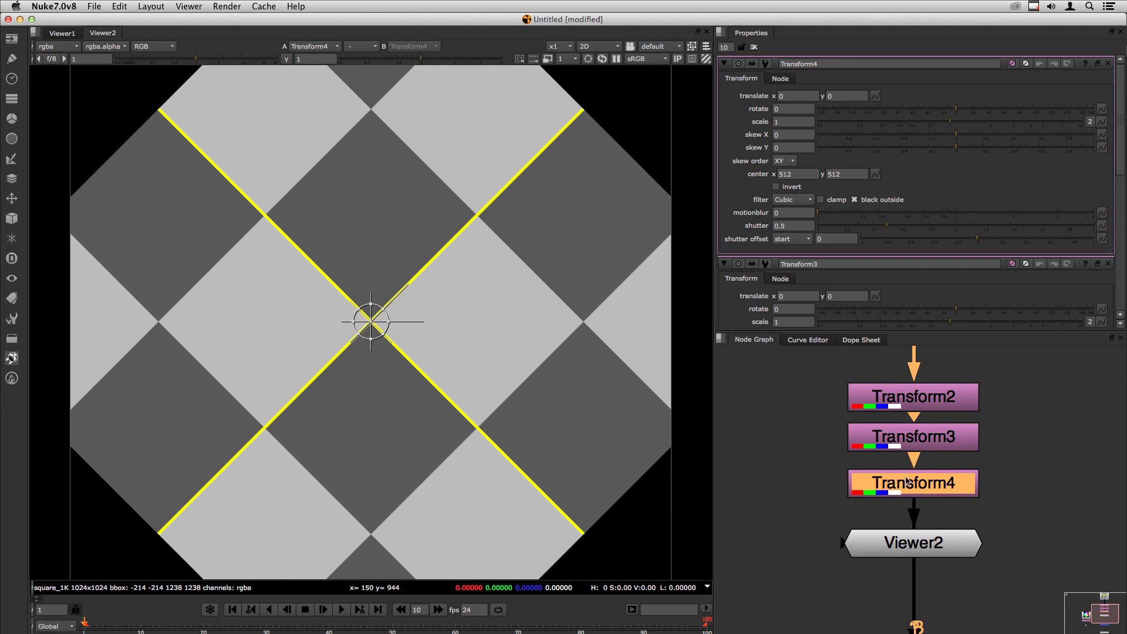
# Step: Highlight the chain of three Transform nodes and examine the crossing of the yellow lines up close
pyautogui.click(1018, 369)
pyautogui.moveTo(979, 395); pyautogui.dragTo(775, 504)
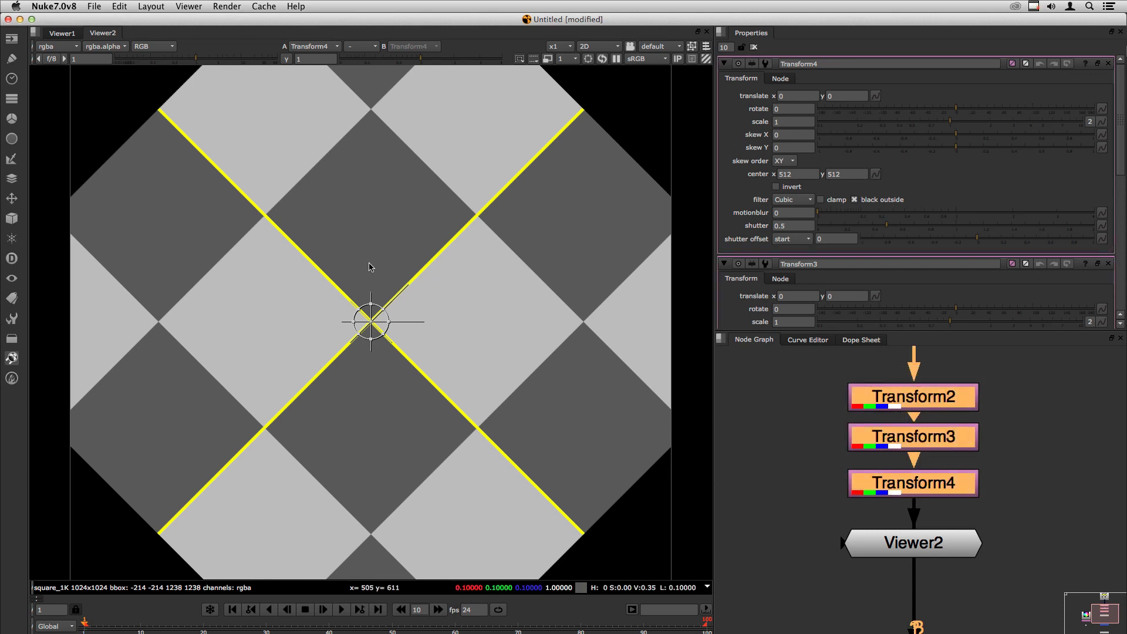
pyautogui.scroll(5, 375, 276)
pyautogui.scroll(-3, 455, 295)
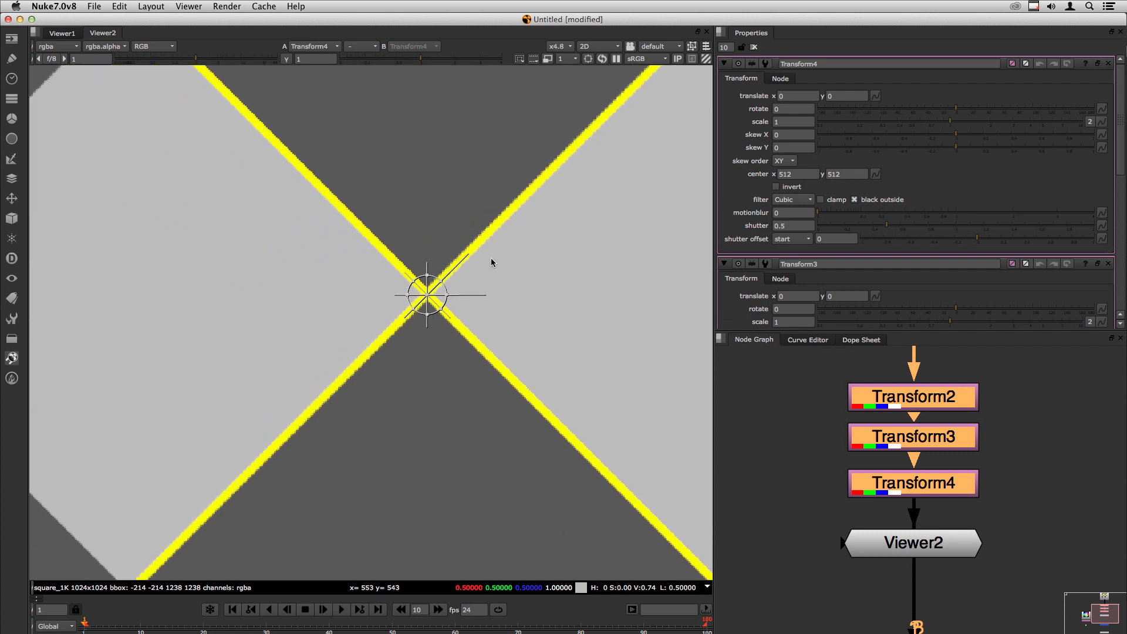
pyautogui.scroll(7, 438, 255)
pyautogui.click(814, 411)
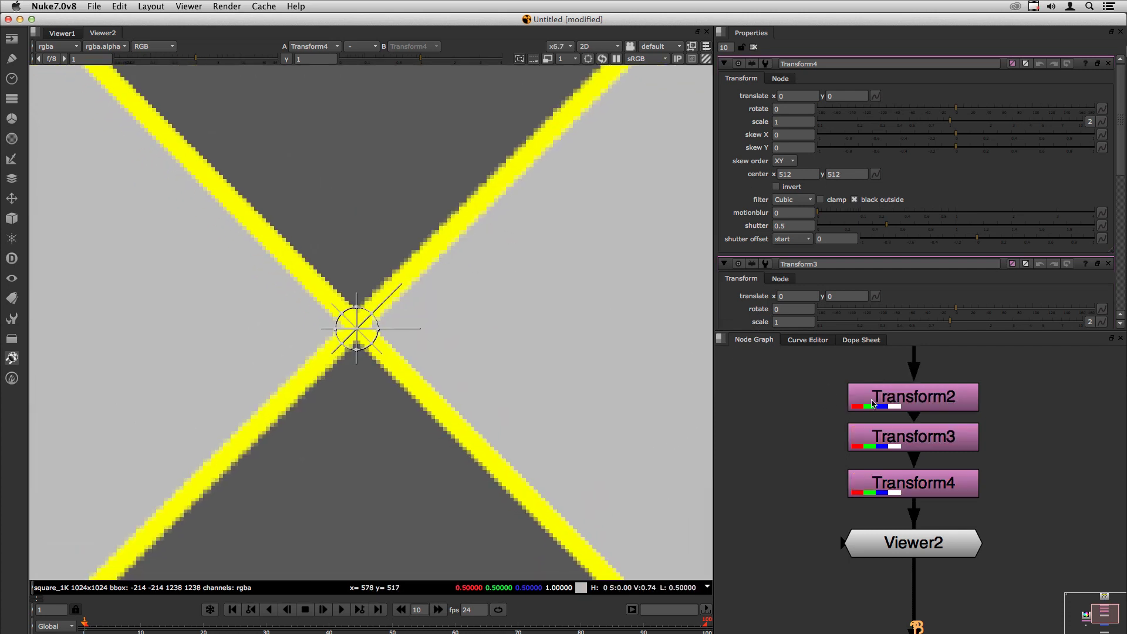
# Step: Review Transform2's properties and set Transform4's rotation to 45
pyautogui.doubleClick(886, 401)
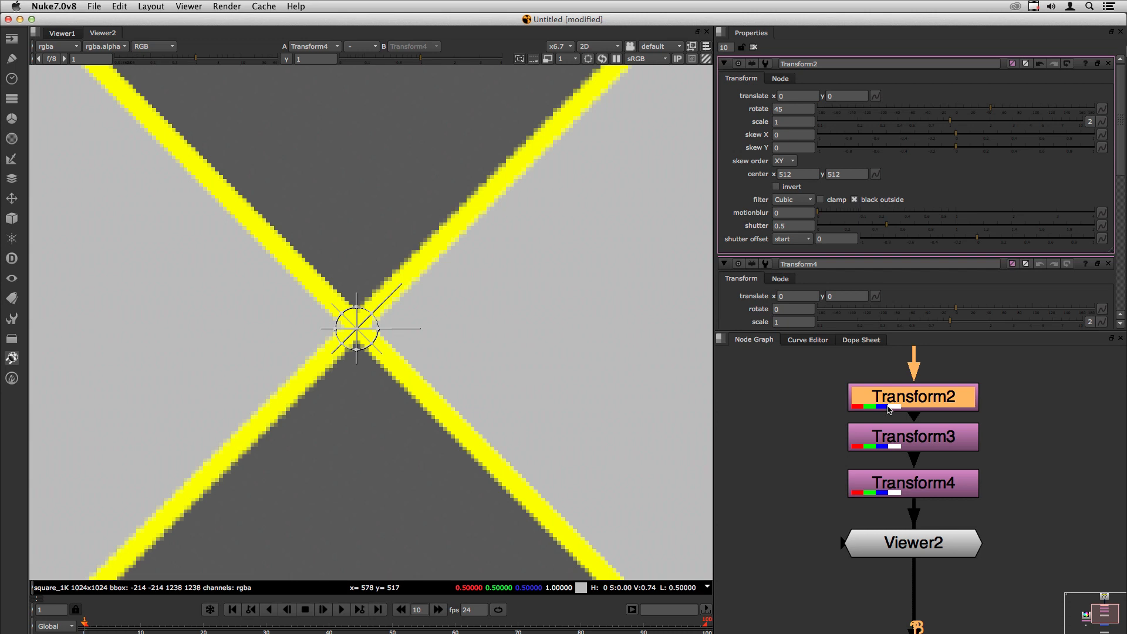
pyautogui.doubleClick(899, 494)
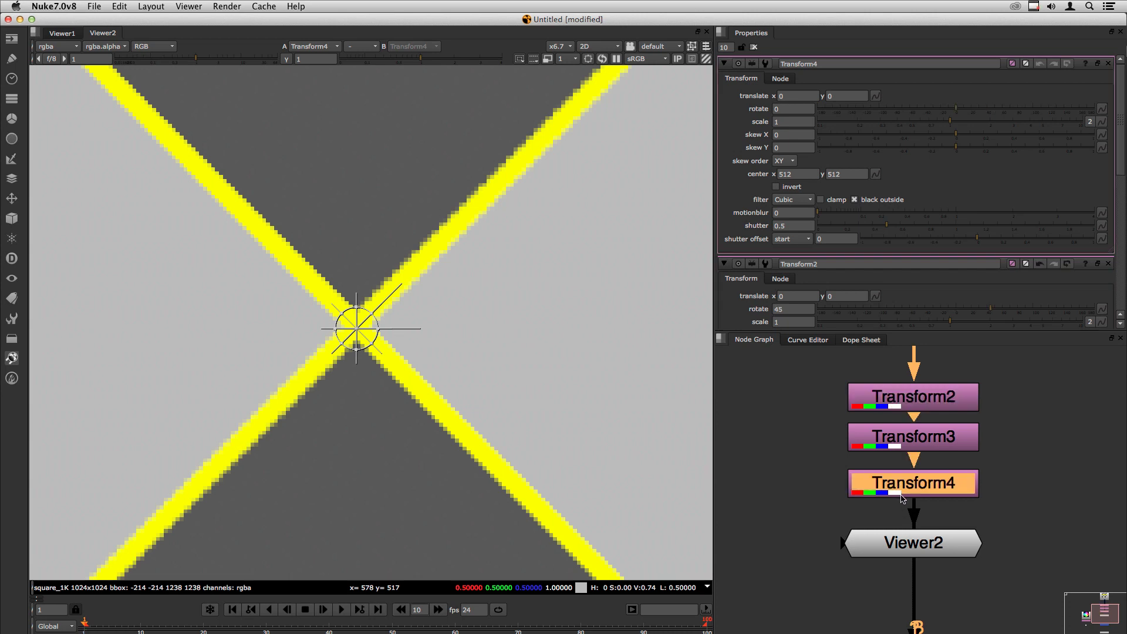
pyautogui.click(786, 105)
pyautogui.write('45')
pyautogui.press('Return')
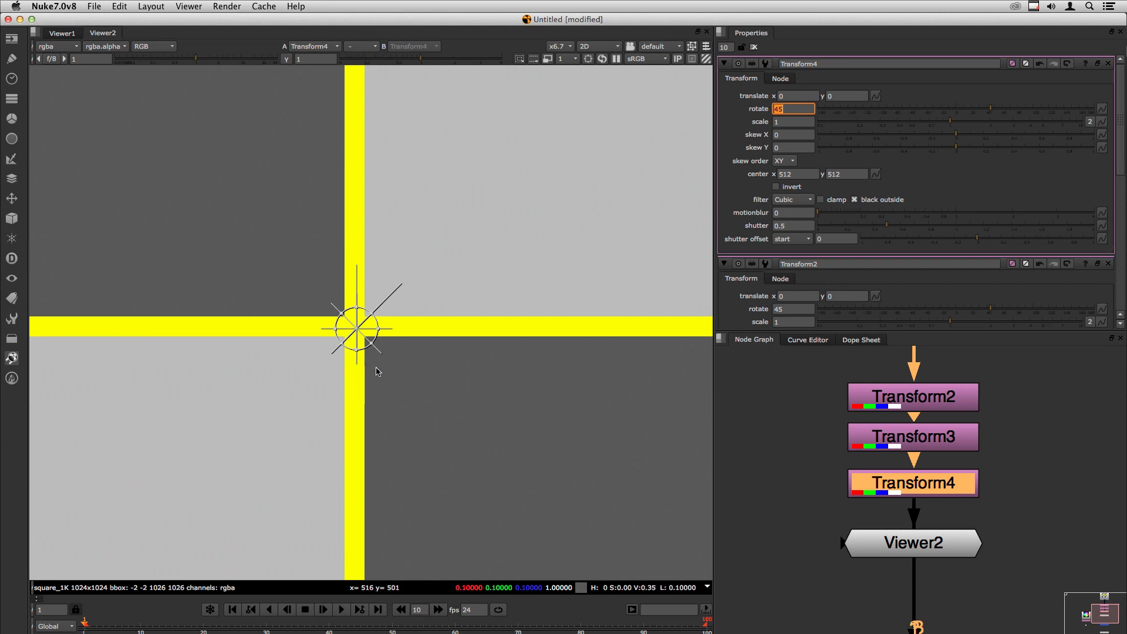
pyautogui.click(910, 415)
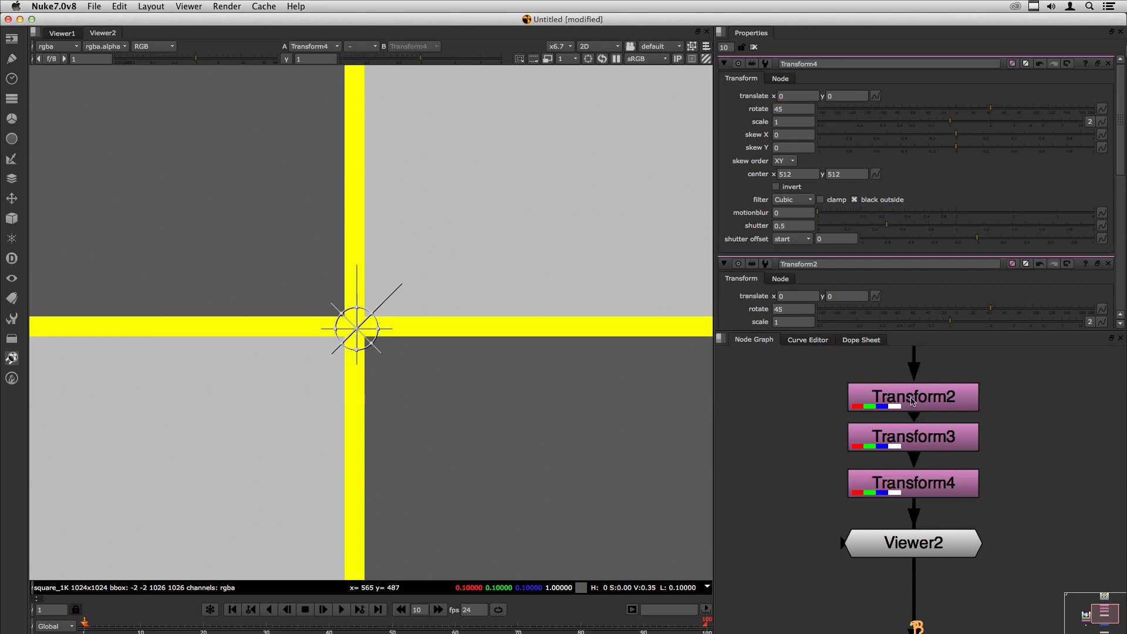
# Step: Insert a Crop node between Transform3 and Transform4, spacing the surrounding Transform nodes to make room for it
pyautogui.moveTo(913, 407); pyautogui.dragTo(908, 413)
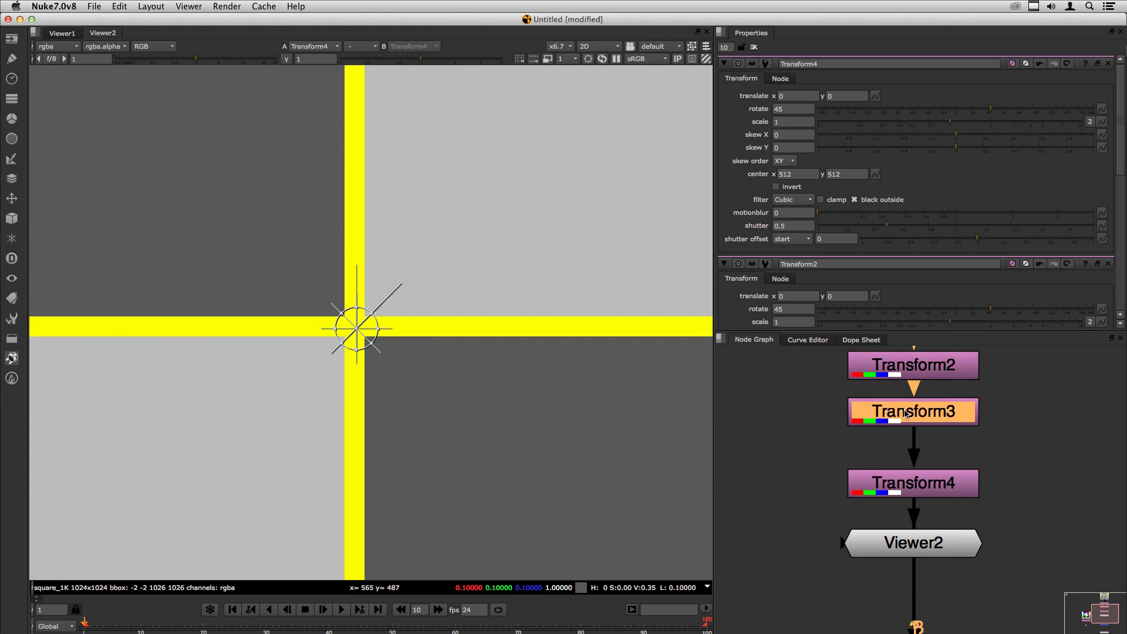
pyautogui.click(802, 437)
pyautogui.click(879, 418)
pyautogui.press('Tab')
pyautogui.write('crop')
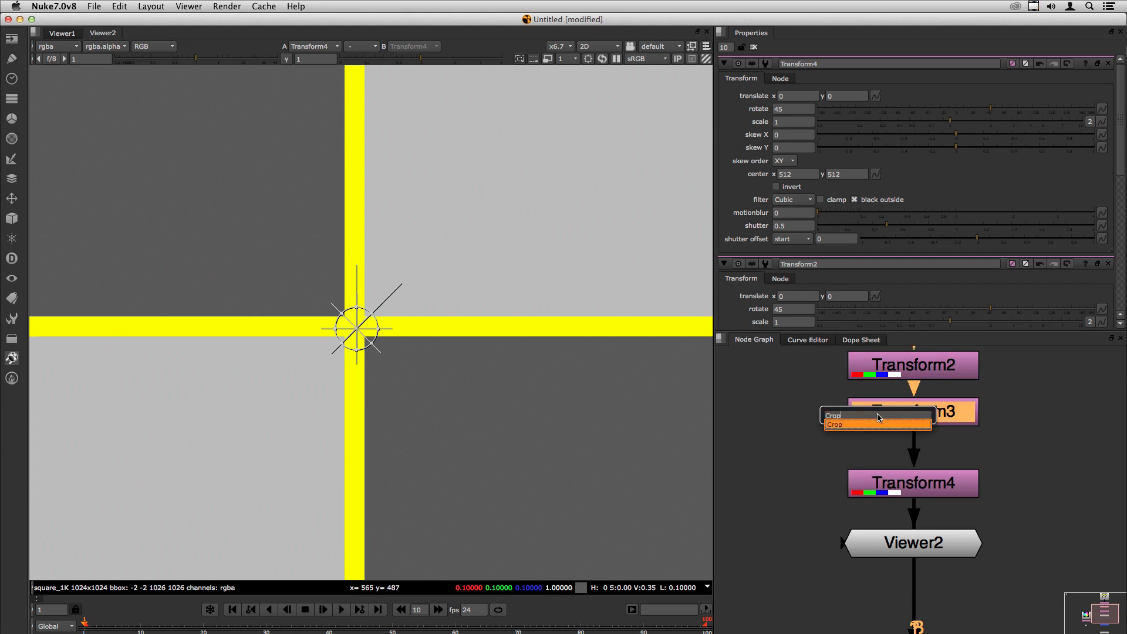
pyautogui.press('Return')
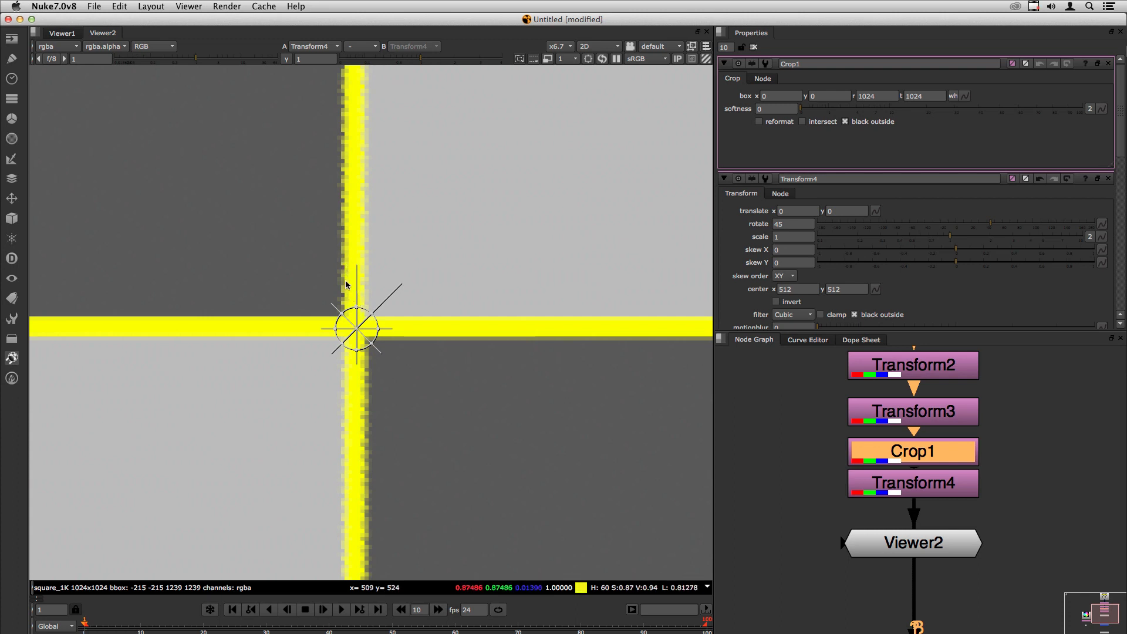
pyautogui.click(878, 482)
pyautogui.scroll(-3, 878, 484)
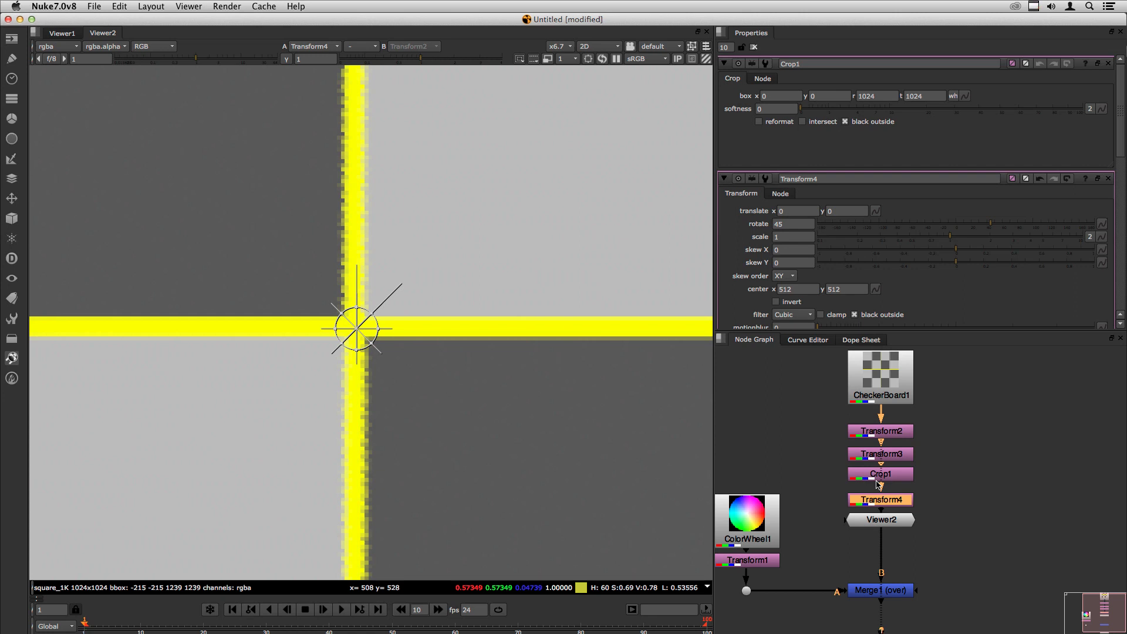
pyautogui.click(945, 498)
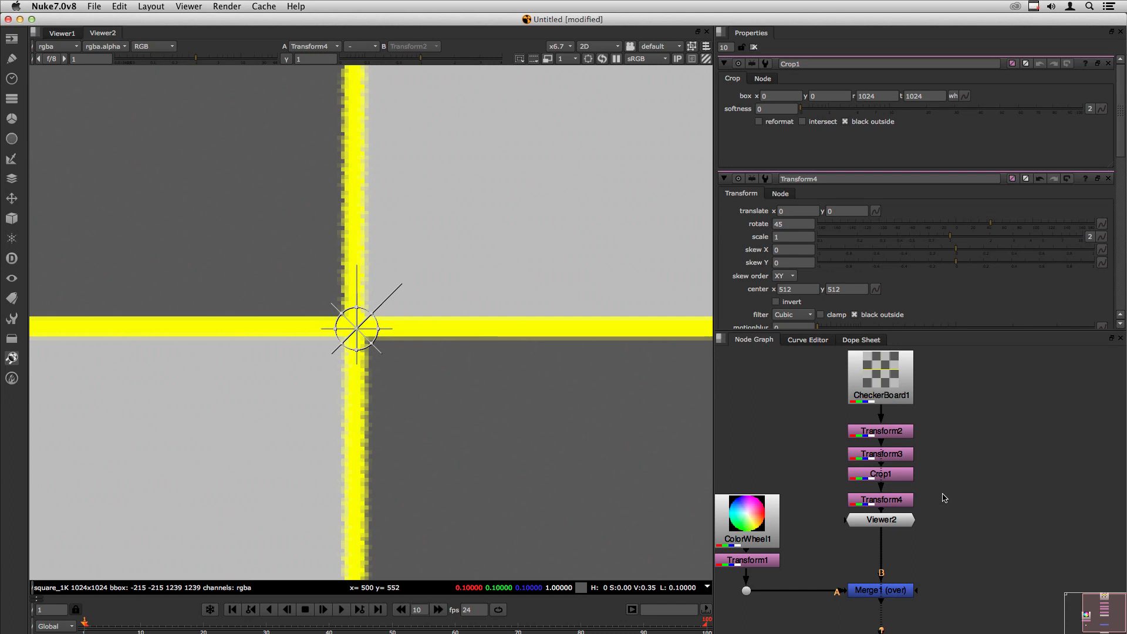
# Step: Open the Nuke documentation in Chrome and review the node concatenation table on page 256 of the Nuke7.0v8.pdf user guide
pyautogui.click(291, 7)
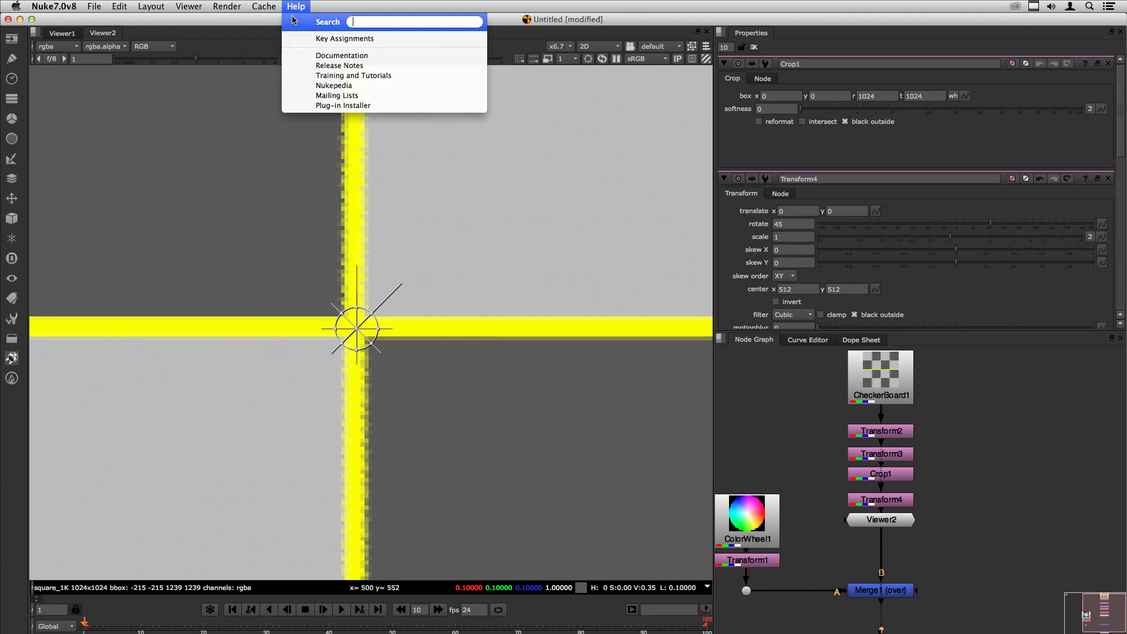
pyautogui.click(322, 55)
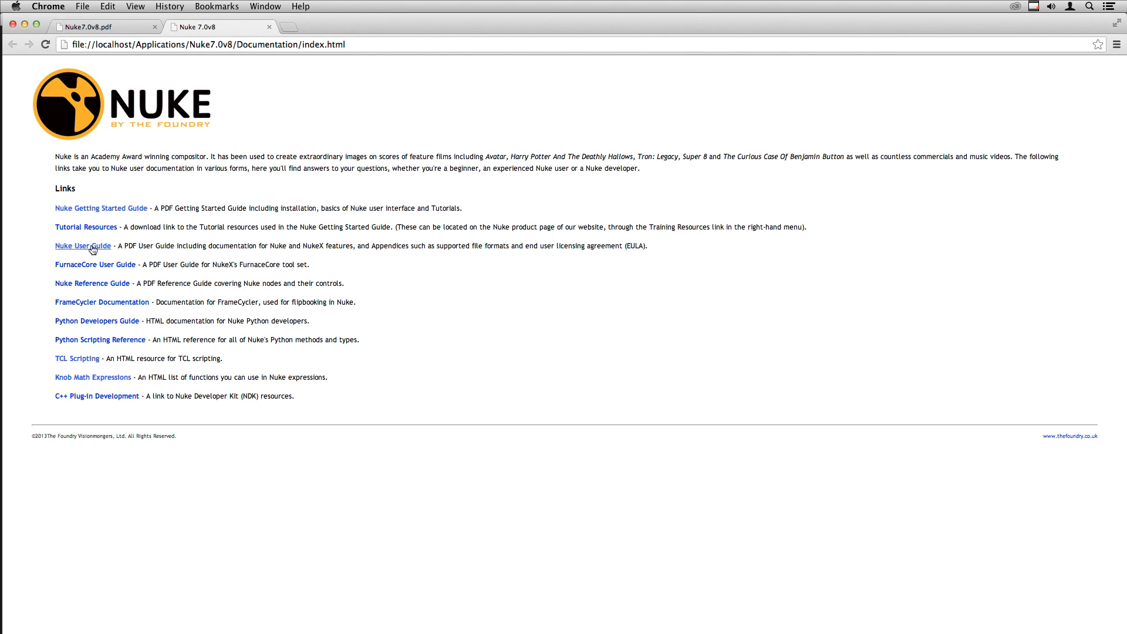
pyautogui.click(91, 27)
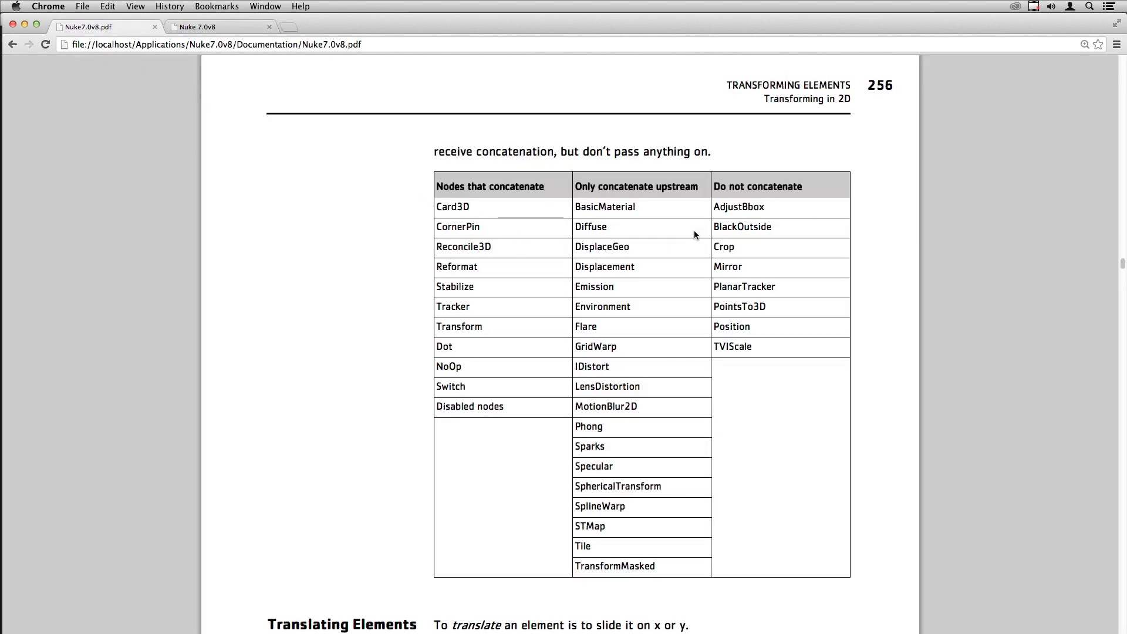
pyautogui.moveTo(730, 86); pyautogui.dragTo(851, 99)
pyautogui.doubleClick(605, 207)
# Step: Return to Nuke, delete Crop1 from the transform chain, and space out the Transform nodes and Viewer2
pyautogui.press('super+Tab')
pyautogui.click(875, 504)
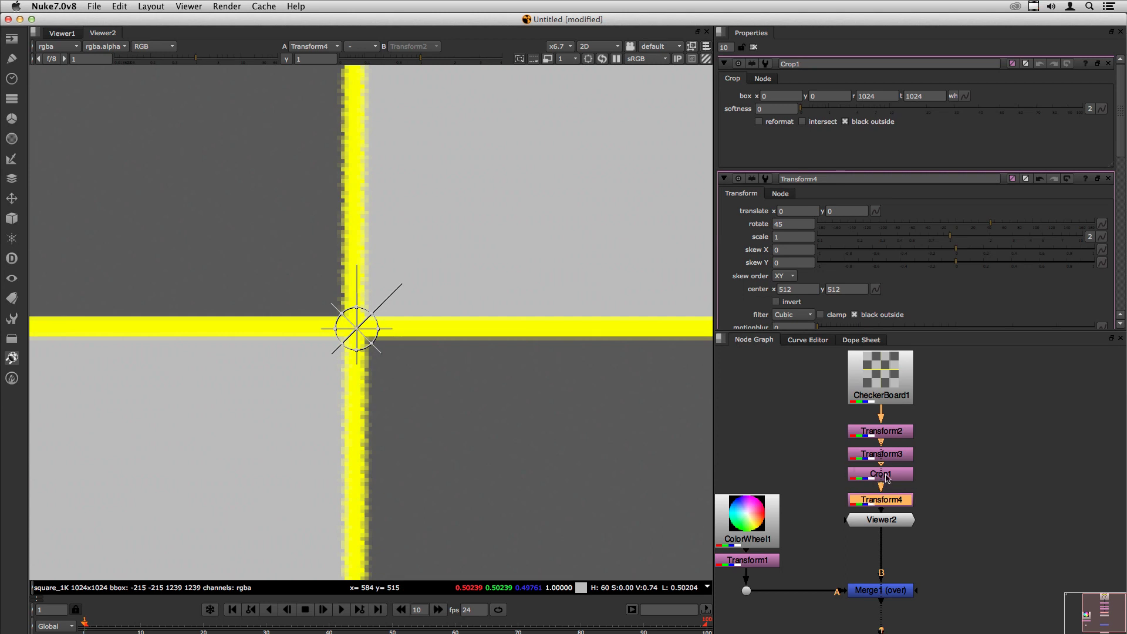
pyautogui.click(881, 473)
pyautogui.press('Delete')
pyautogui.moveTo(864, 451); pyautogui.dragTo(867, 439)
pyautogui.moveTo(872, 504); pyautogui.dragTo(875, 539)
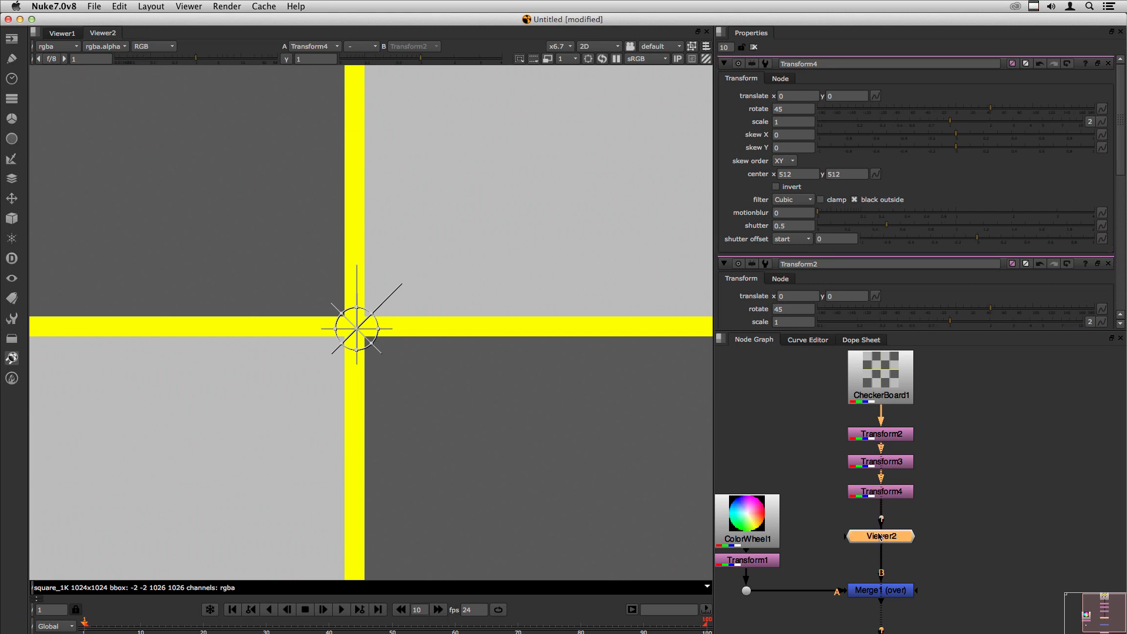
# Step: Switch to the PDF in Chrome, highlight Crop in the table's "Do not concatenate" column, and return to Nuke
pyautogui.press('super+Tab')
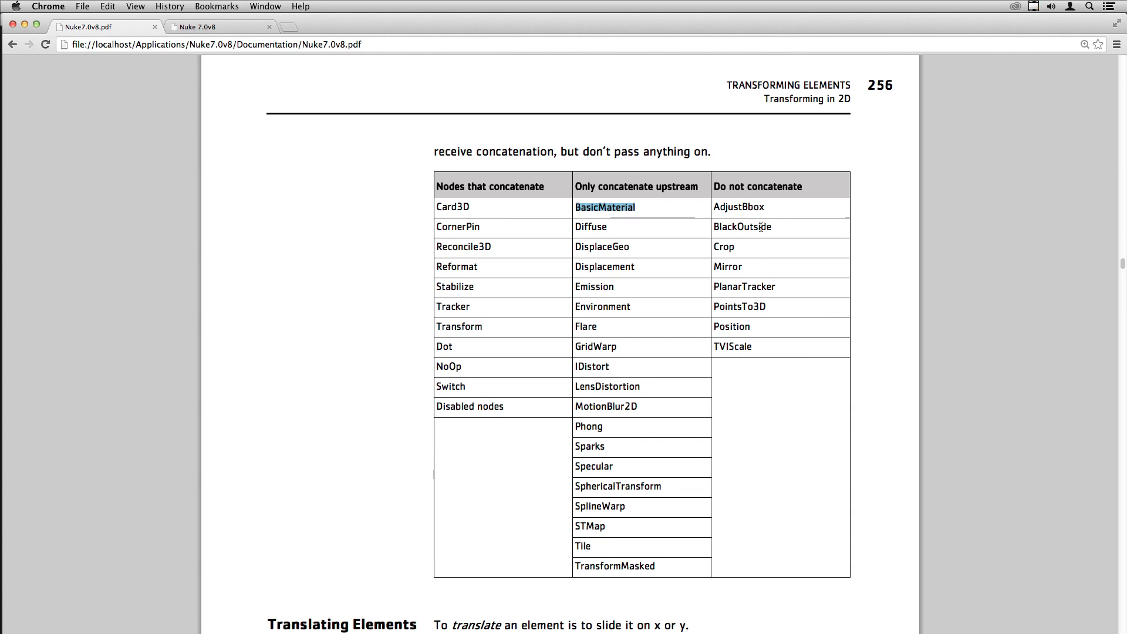
pyautogui.moveTo(711, 207); pyautogui.dragTo(773, 227)
pyautogui.moveTo(715, 248); pyautogui.dragTo(742, 262)
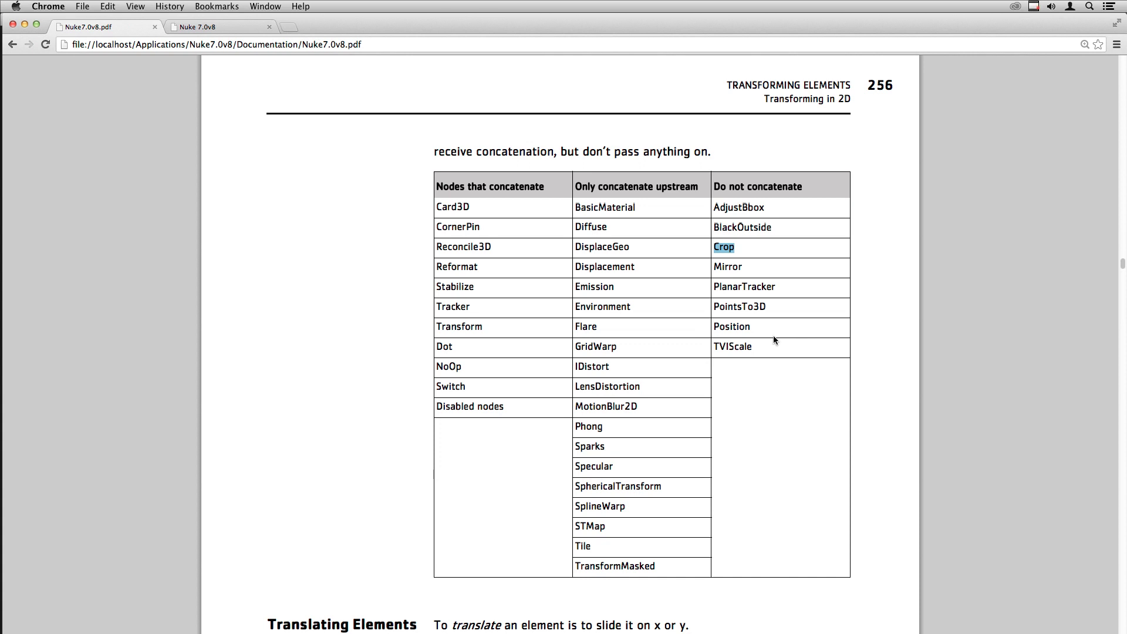
pyautogui.press('super+Tab')
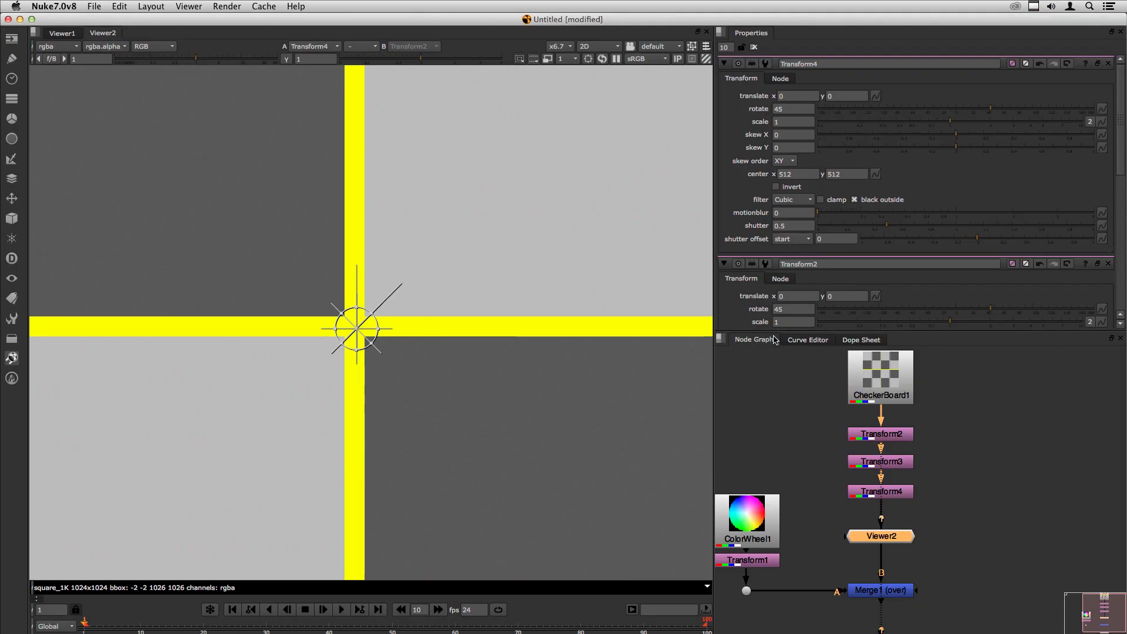